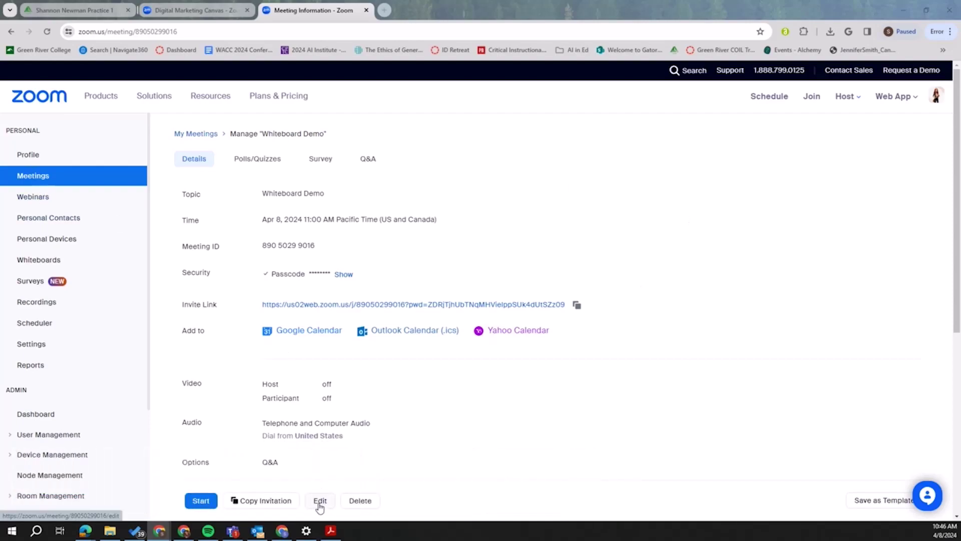
# - Open the Whiteboard Demo meeting for editing and bring up the template choices for adding a whiteboard
pyautogui.click(319, 502)
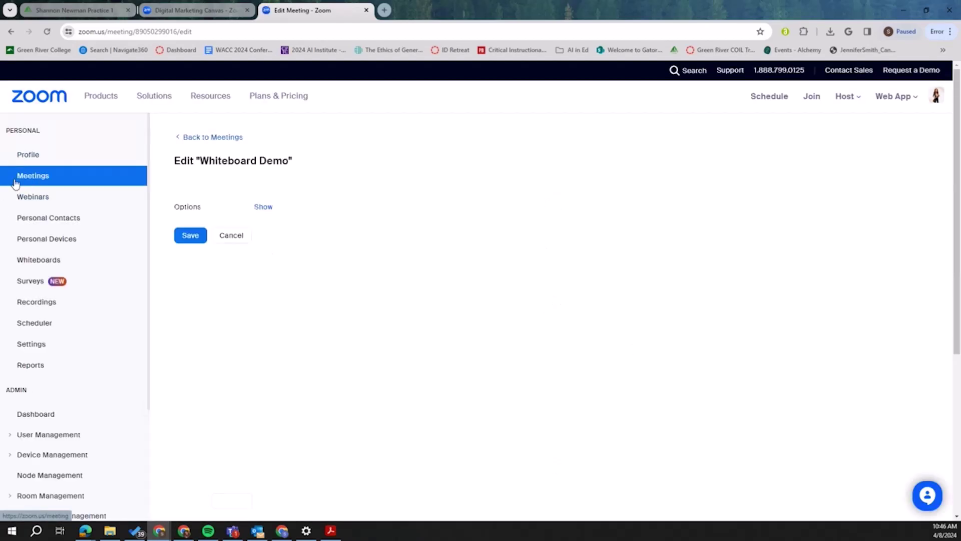
pyautogui.scroll(-3, 626, 224)
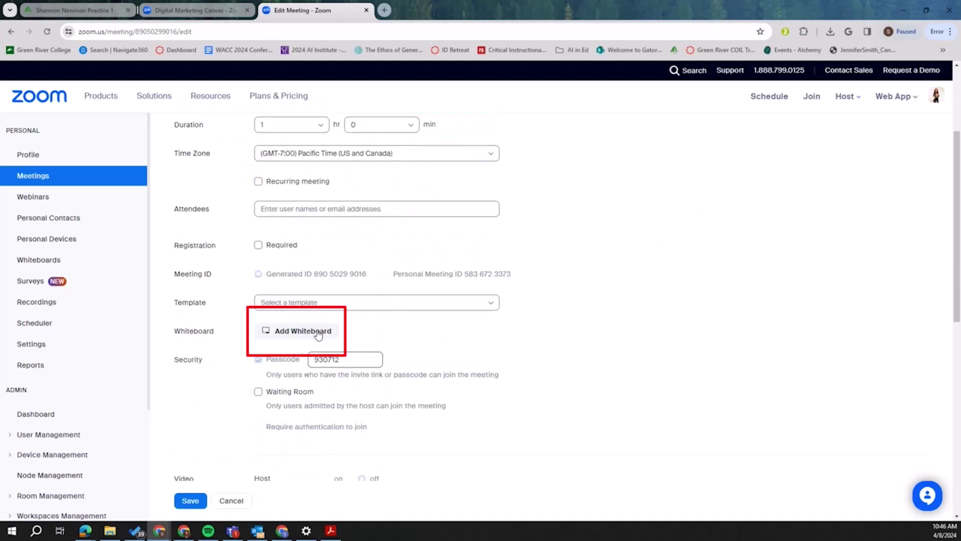
pyautogui.click(313, 334)
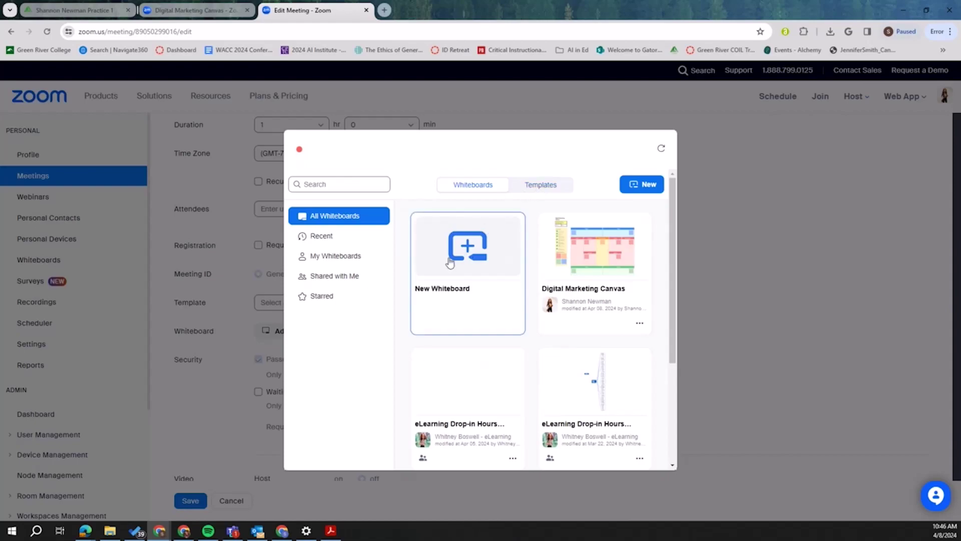
pyautogui.click(551, 186)
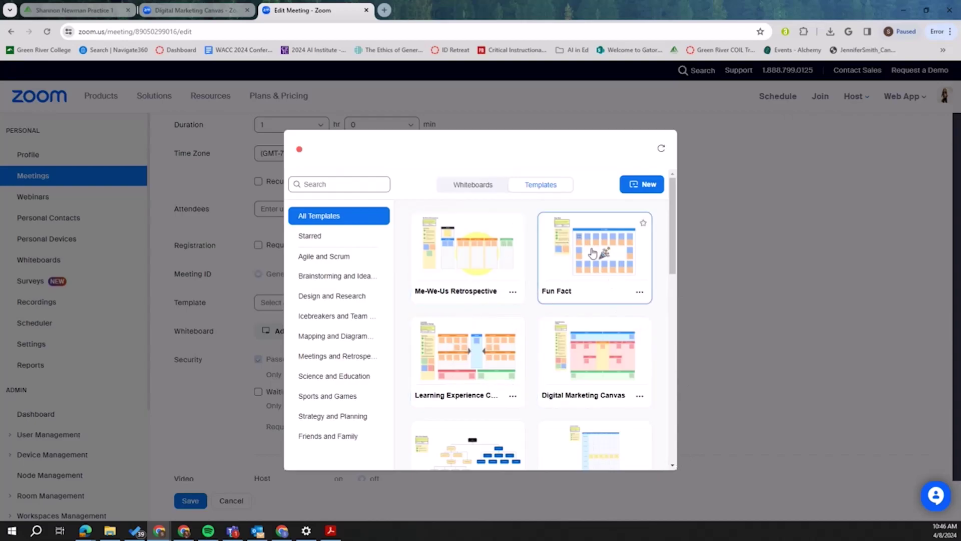
# - Browse the full whiteboard template collection and the Sports and Games and Science and Education categories, then close the picker
pyautogui.scroll(-3, 566, 388)
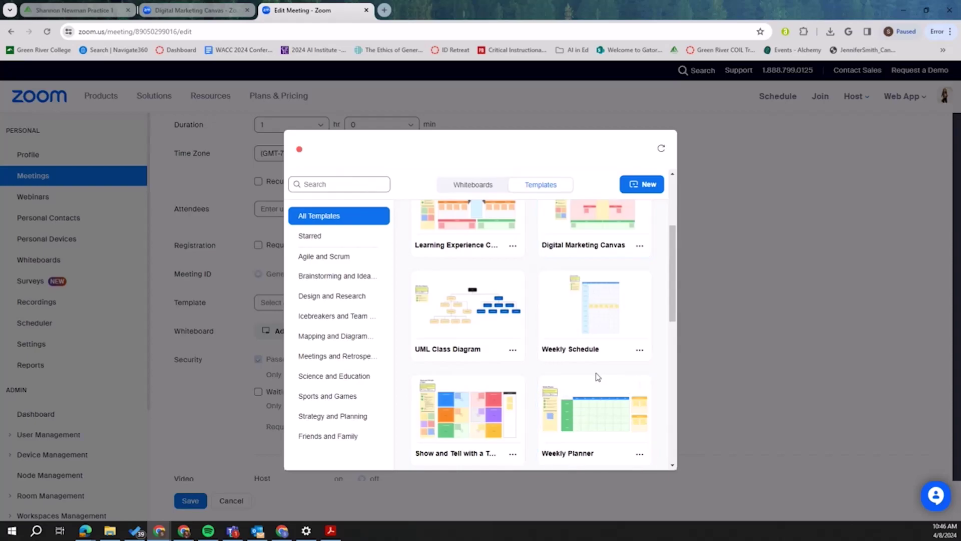
pyautogui.scroll(-3, 449, 409)
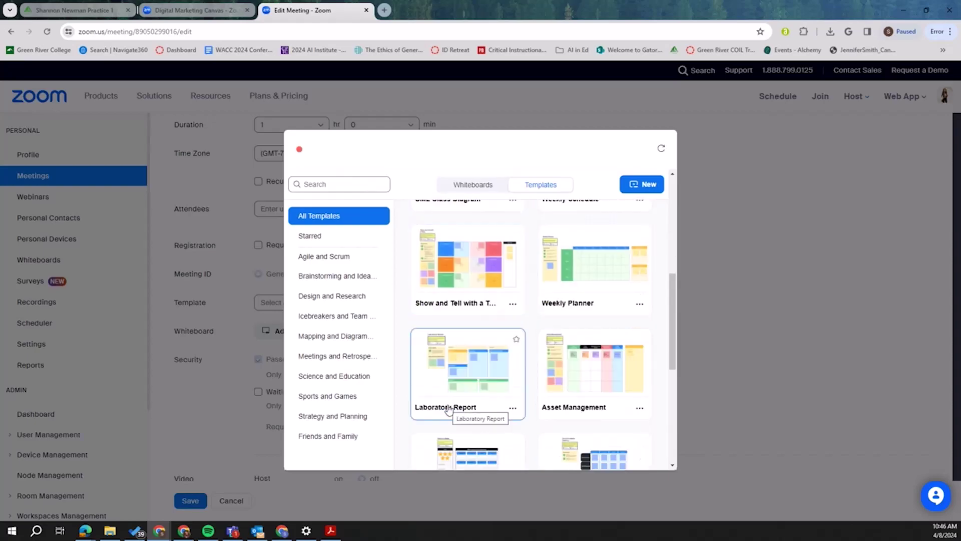
pyautogui.scroll(-6, 449, 409)
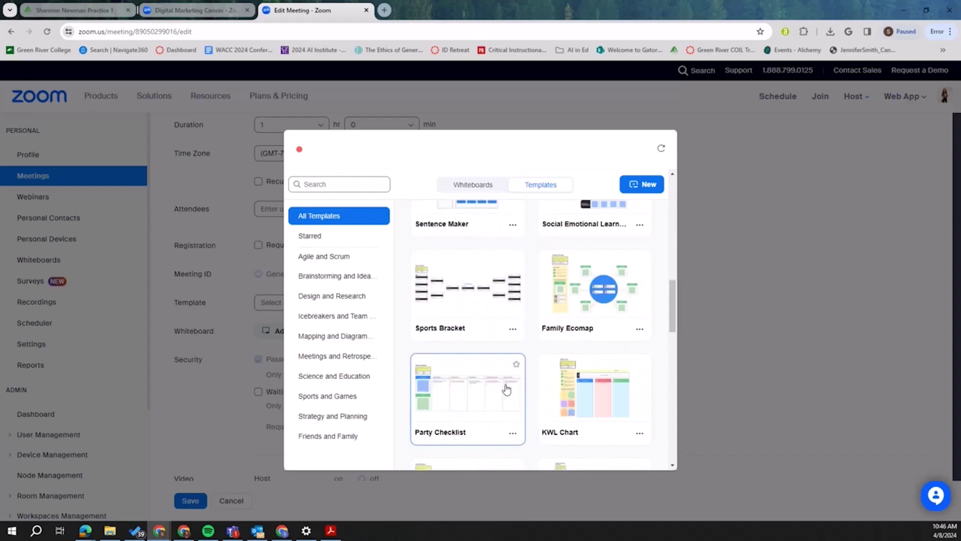
pyautogui.scroll(-3, 507, 390)
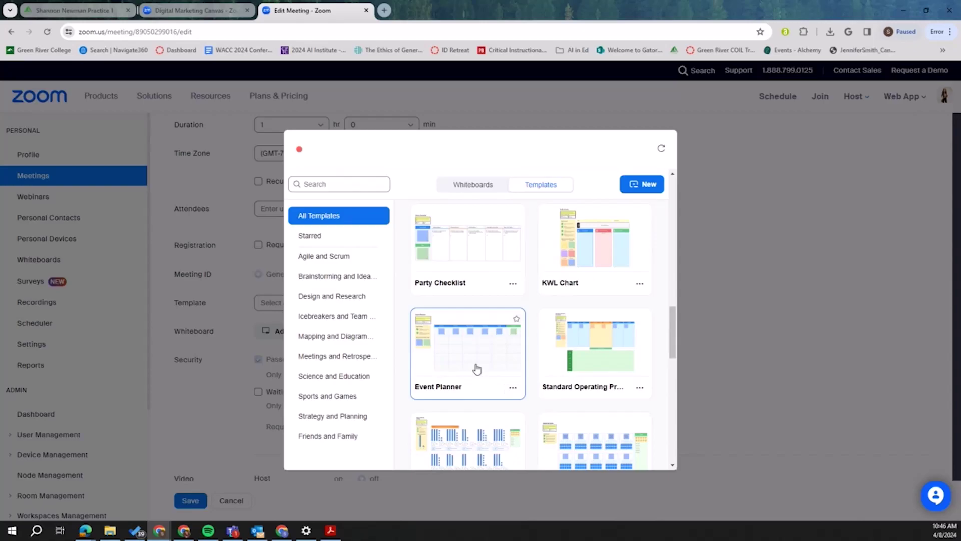
pyautogui.scroll(-1, 470, 364)
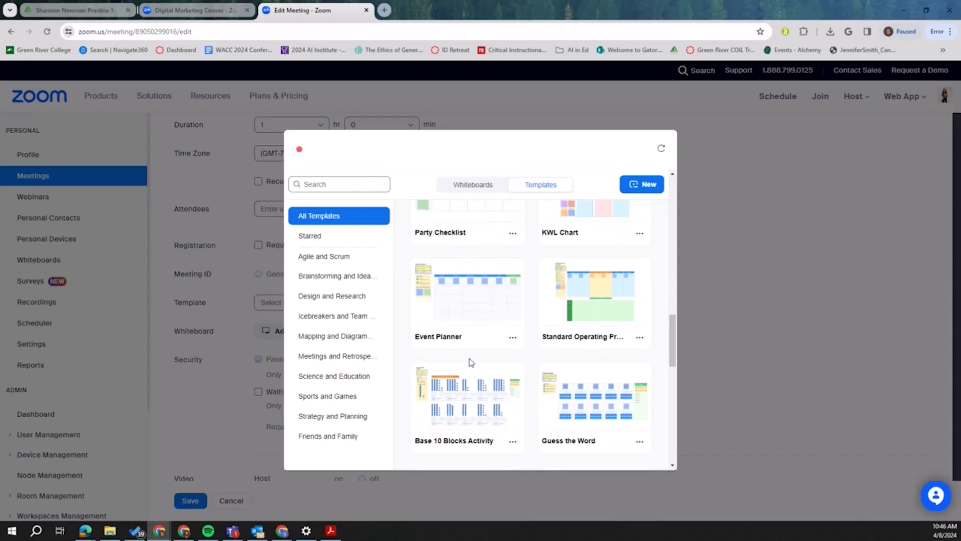
pyautogui.scroll(-3, 471, 362)
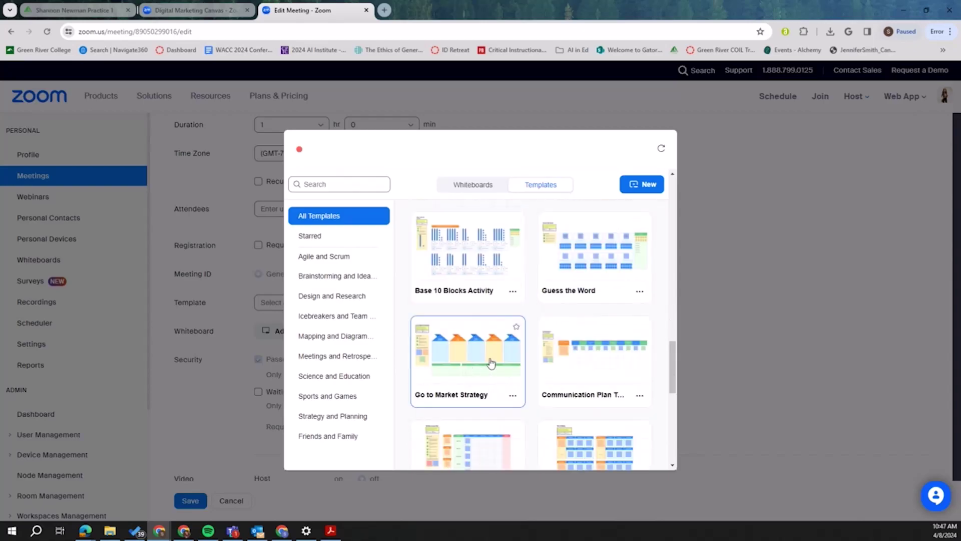
pyautogui.scroll(-1, 490, 362)
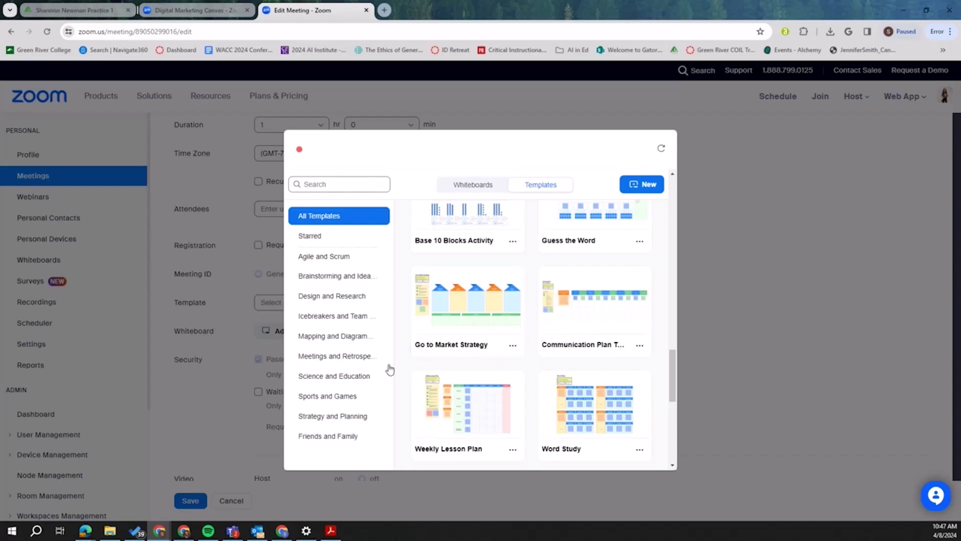
pyautogui.click(363, 396)
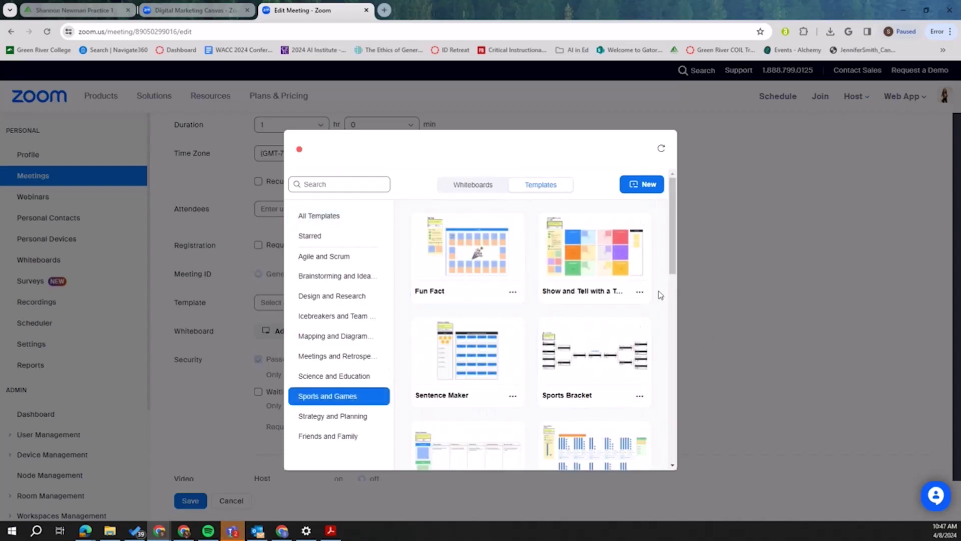
pyautogui.scroll(-3, 660, 295)
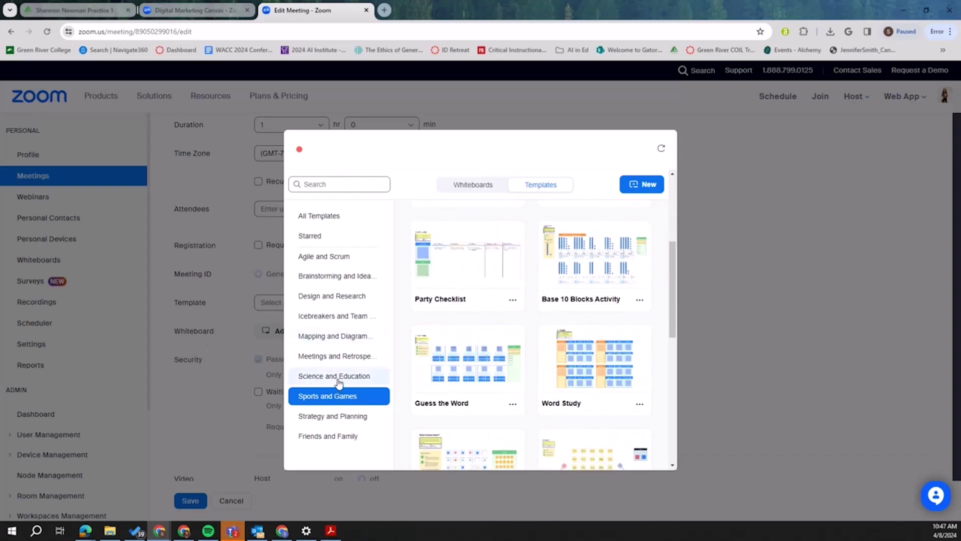
pyautogui.click(383, 377)
pyautogui.click(150, 320)
# - Preview the Learning Experience Canvas template from the account's Whiteboards page and return from the preview
pyautogui.click(31, 259)
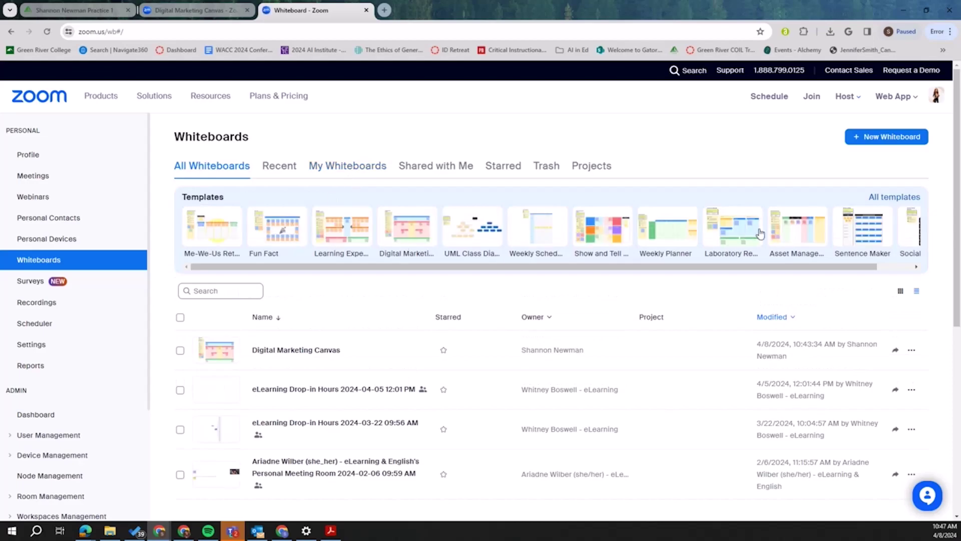
pyautogui.click(353, 237)
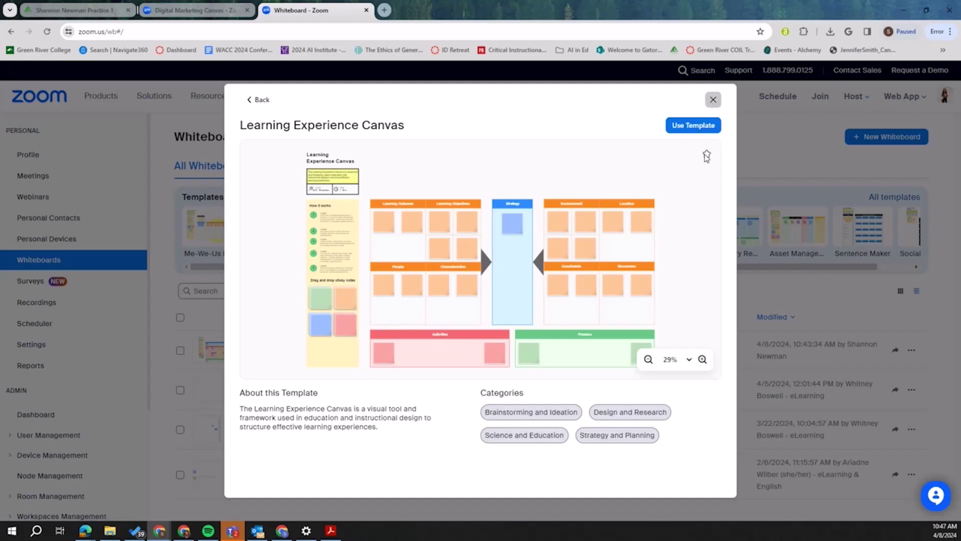
pyautogui.click(257, 99)
# - Return to the Whiteboard Demo meeting and open it for editing at its whiteboard setting
pyautogui.click(32, 186)
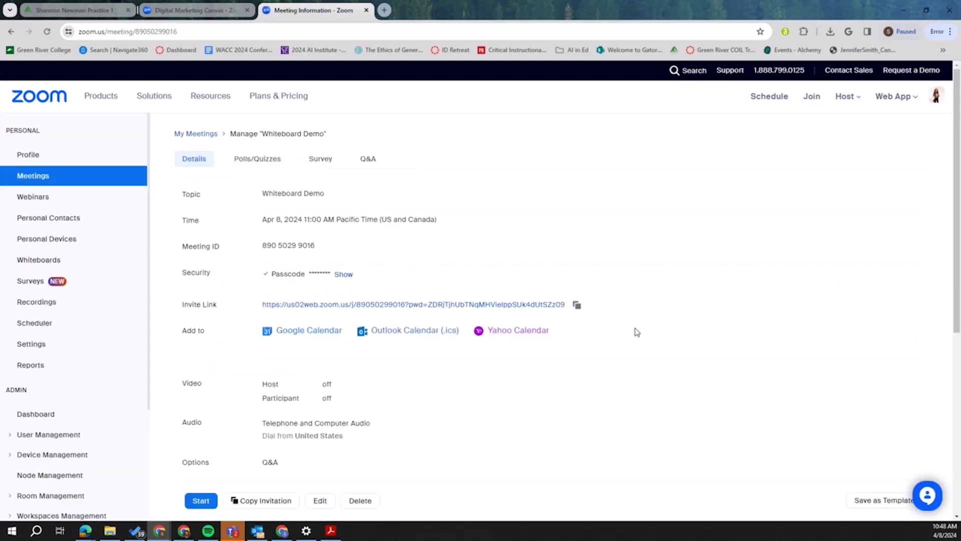
pyautogui.scroll(-3, 636, 332)
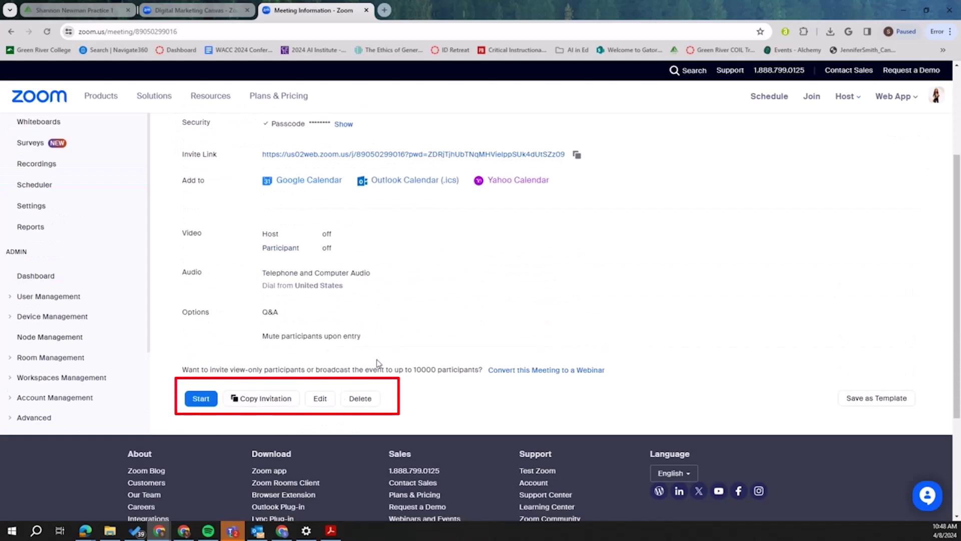
pyautogui.click(321, 398)
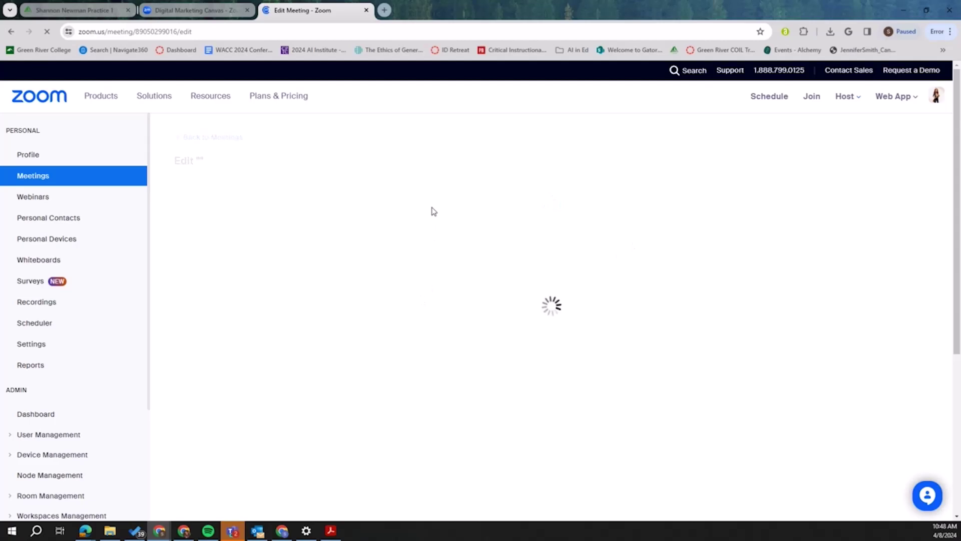
pyautogui.scroll(-2, 433, 210)
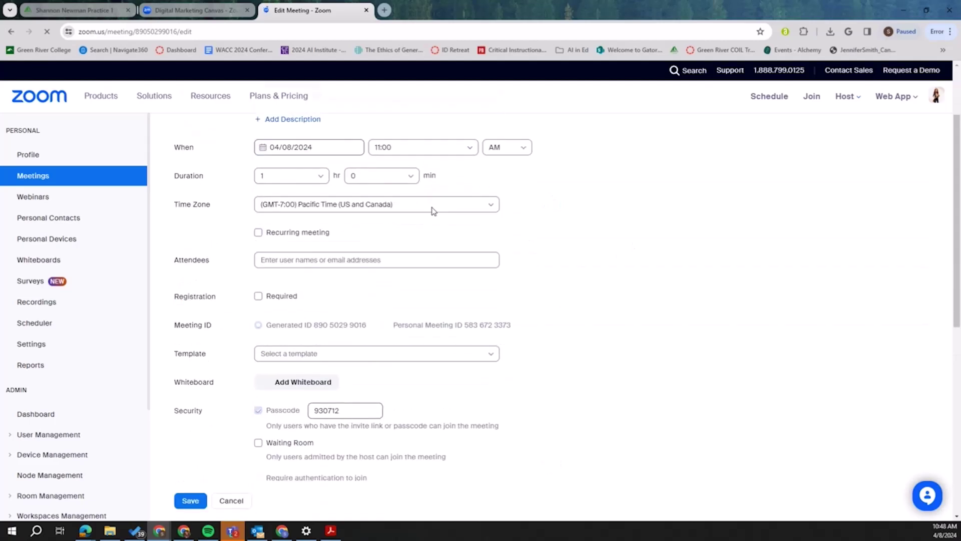
pyautogui.scroll(-2, 509, 322)
# - Add a whiteboard to the meeting using the Fun Fact template from the icebreakers category
pyautogui.click(303, 282)
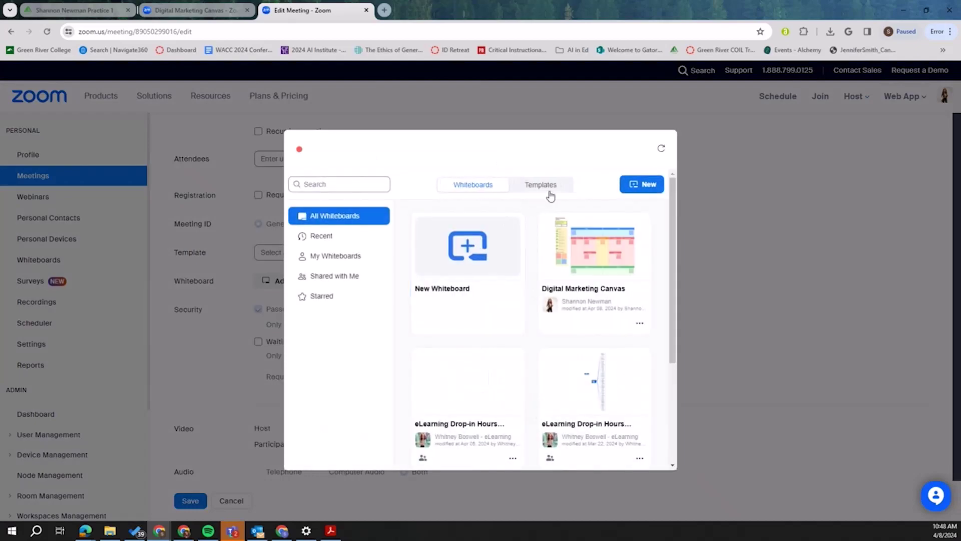
pyautogui.click(546, 187)
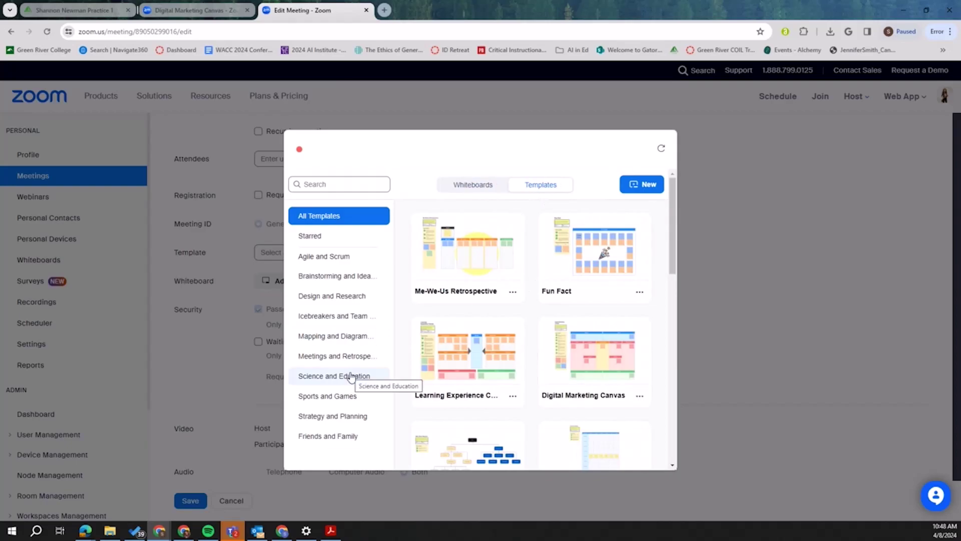
pyautogui.click(350, 315)
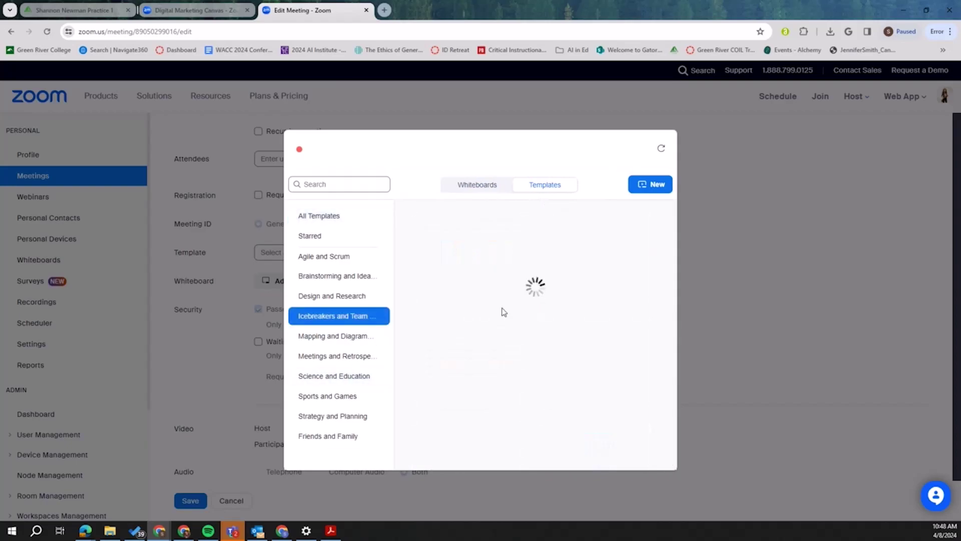
pyautogui.click(484, 257)
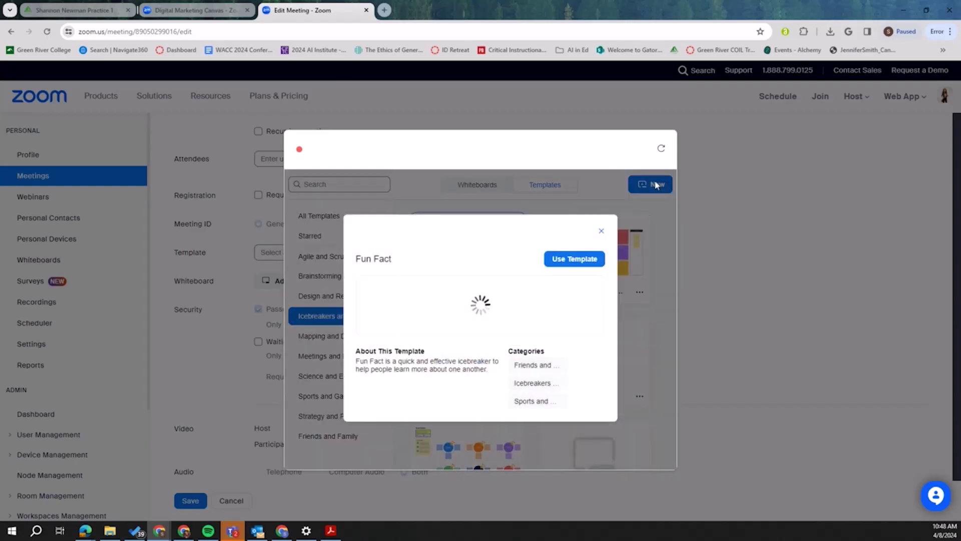
pyautogui.click(584, 261)
pyautogui.click(635, 454)
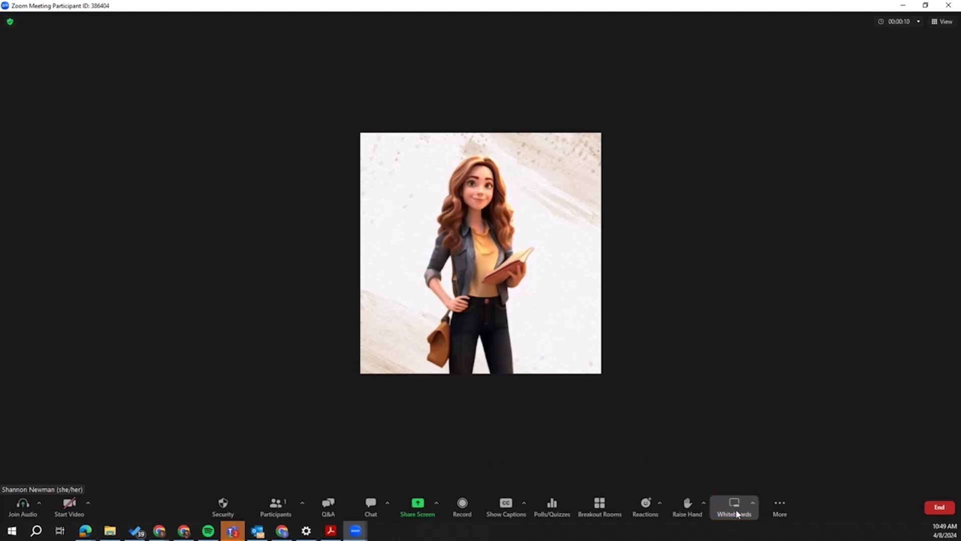
# - In the running Zoom meeting, create a Fun Fact template whiteboard in Collaborating mode with persistent access allowed for verified participants
pyautogui.click(736, 513)
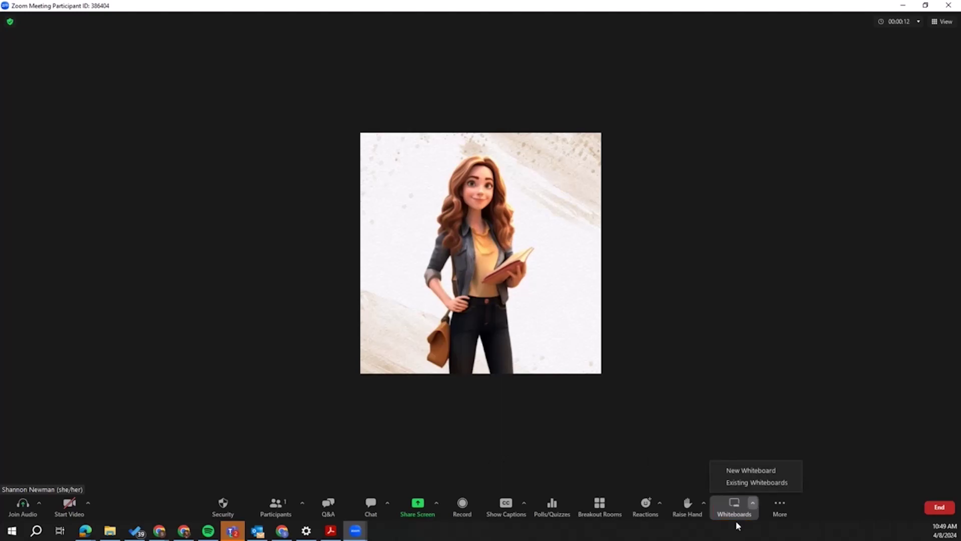
pyautogui.click(753, 483)
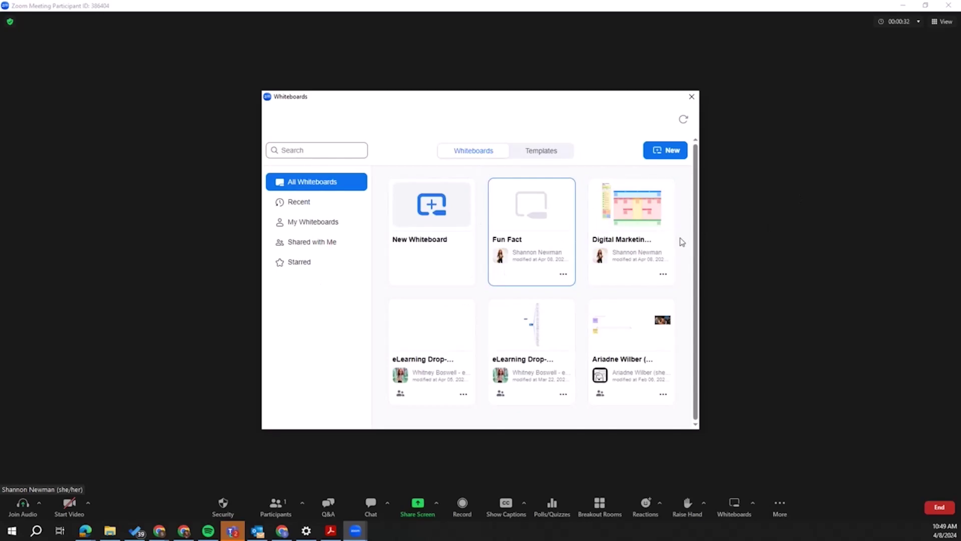
pyautogui.click(541, 156)
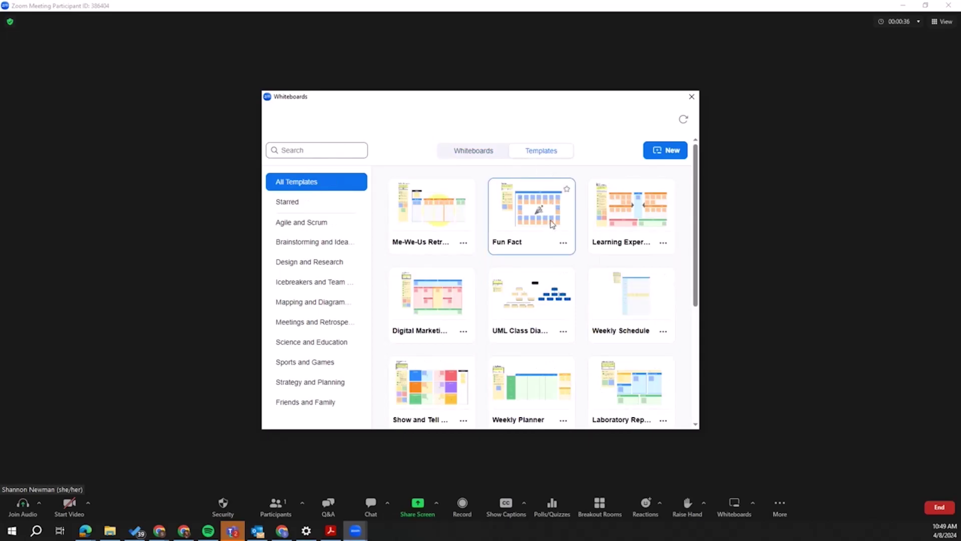
pyautogui.click(552, 224)
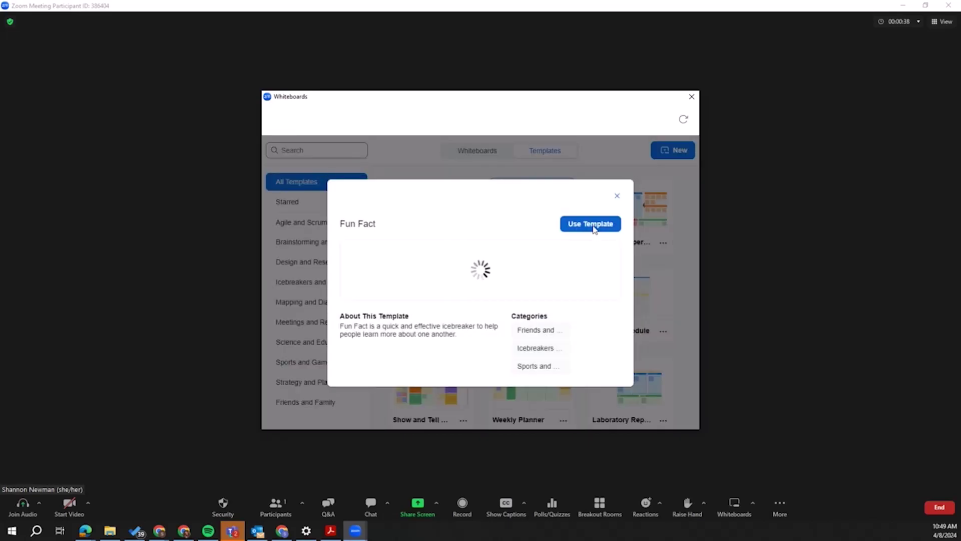
pyautogui.click(594, 228)
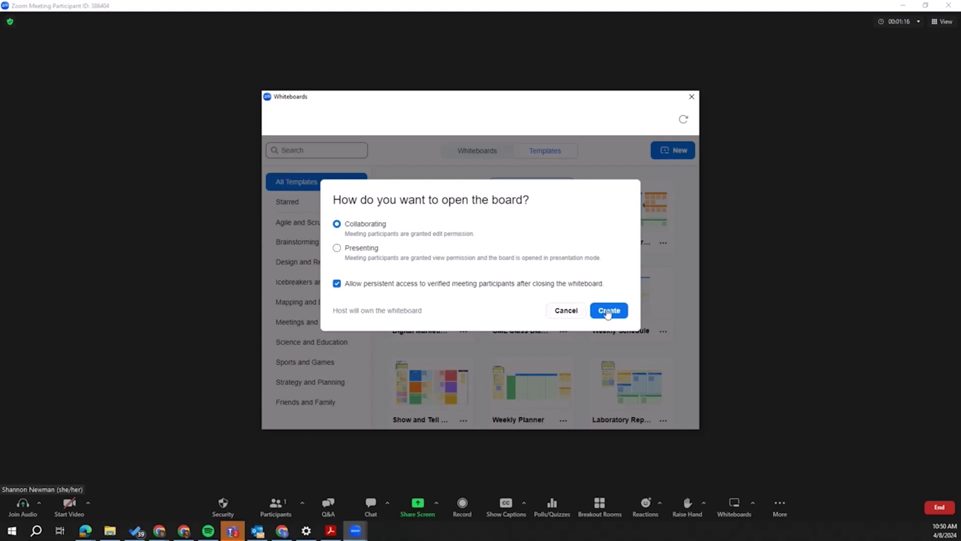
pyautogui.click(614, 311)
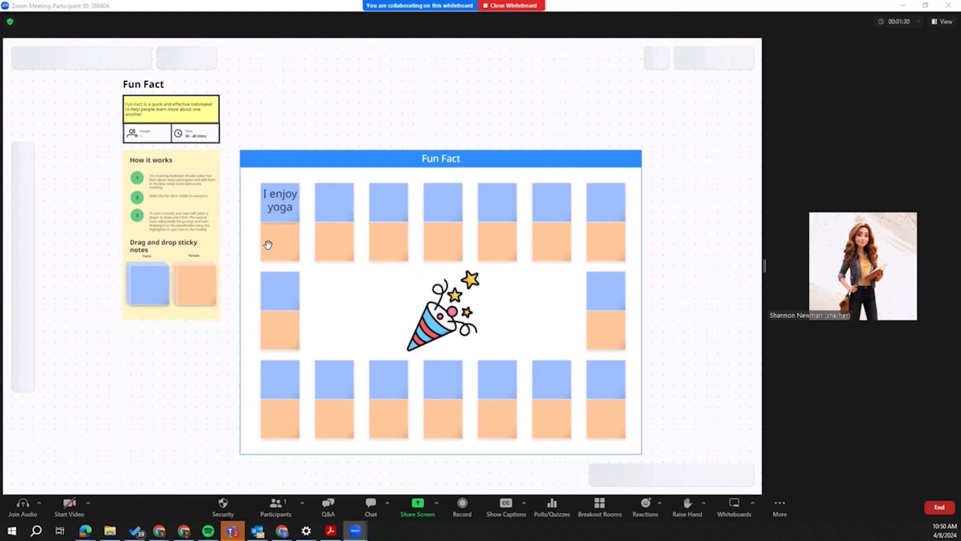
# - Place a blue fact sticky note left of the party popper and an orange picture sticky note right of it
pyautogui.click(397, 239)
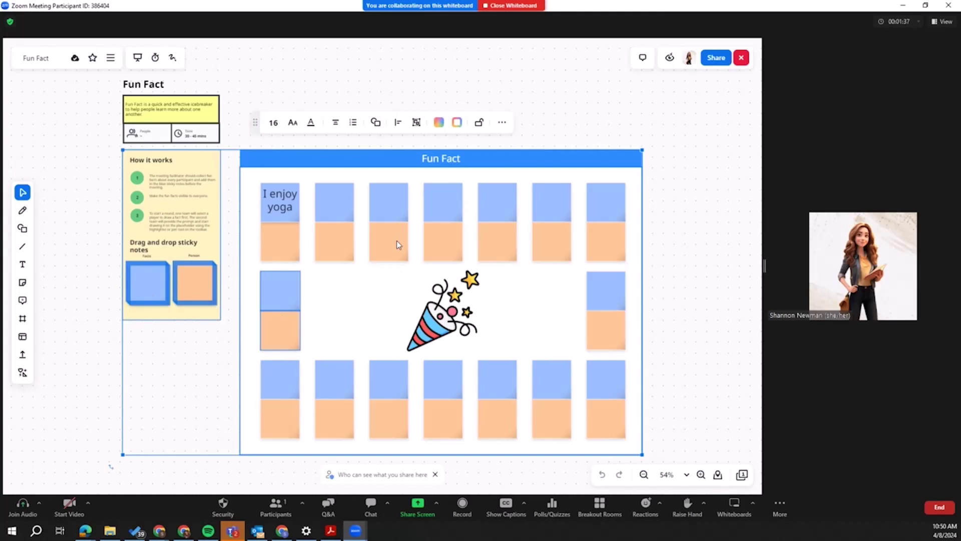
pyautogui.click(397, 243)
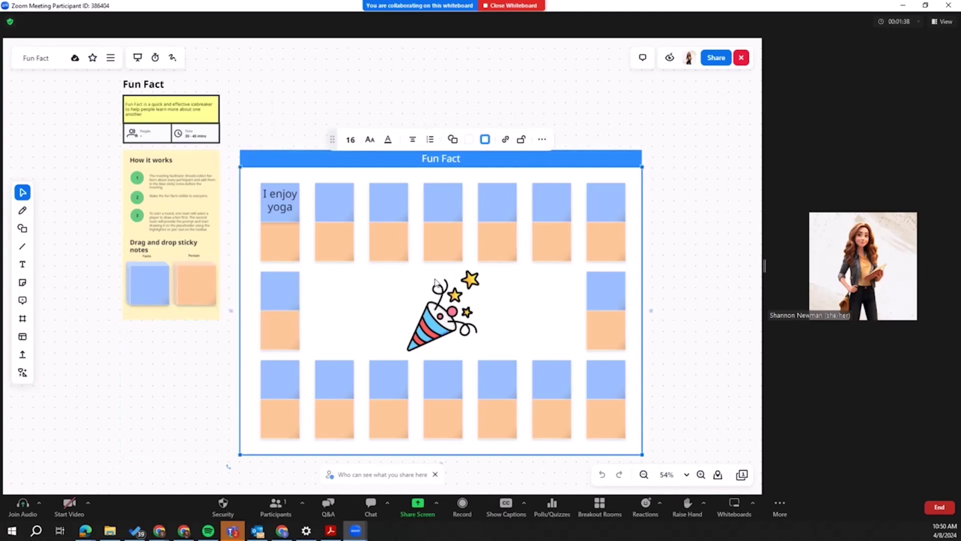
pyautogui.click(388, 237)
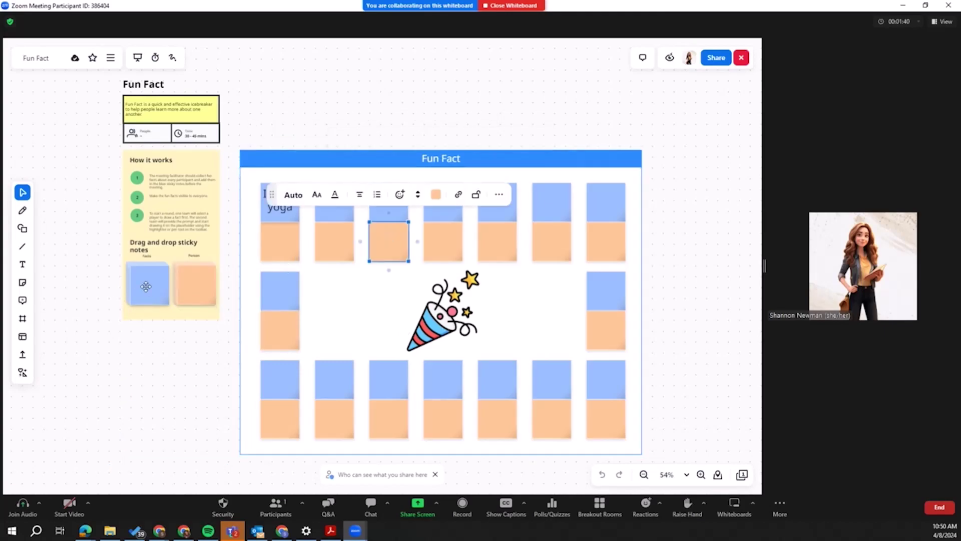
pyautogui.moveTo(146, 286); pyautogui.dragTo(356, 313)
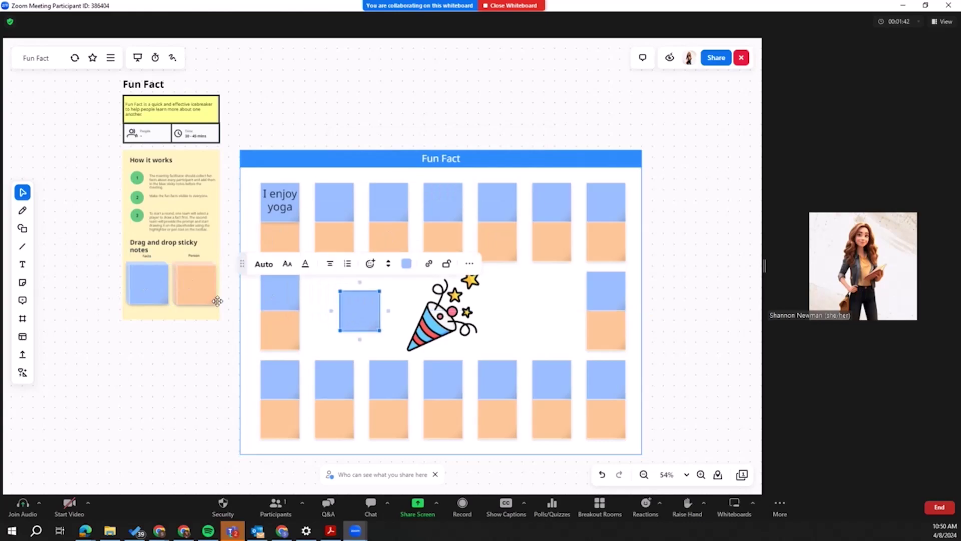
pyautogui.moveTo(217, 301); pyautogui.dragTo(512, 300)
# - Recolor the orange sticky note beside the party popper to pink and deselect it
pyautogui.rightClick(513, 300)
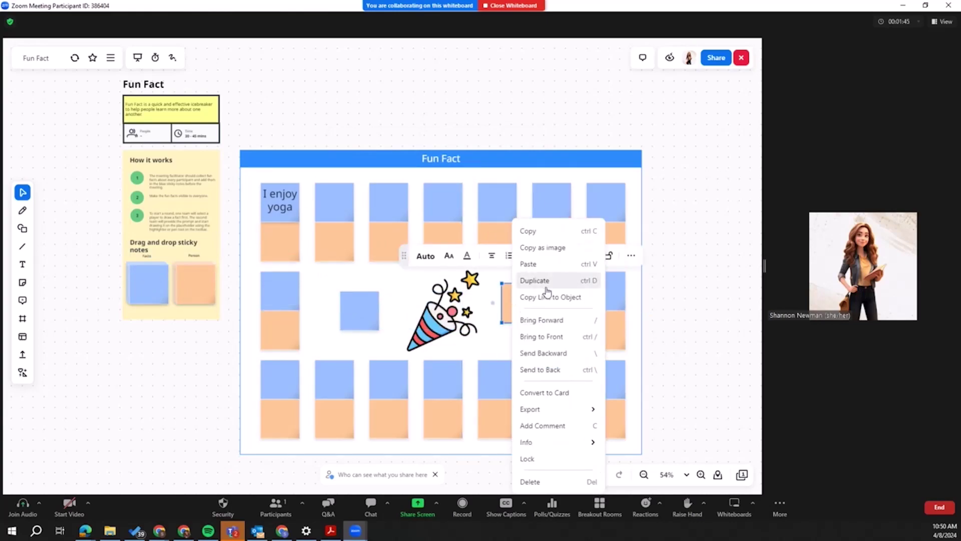
pyautogui.click(546, 281)
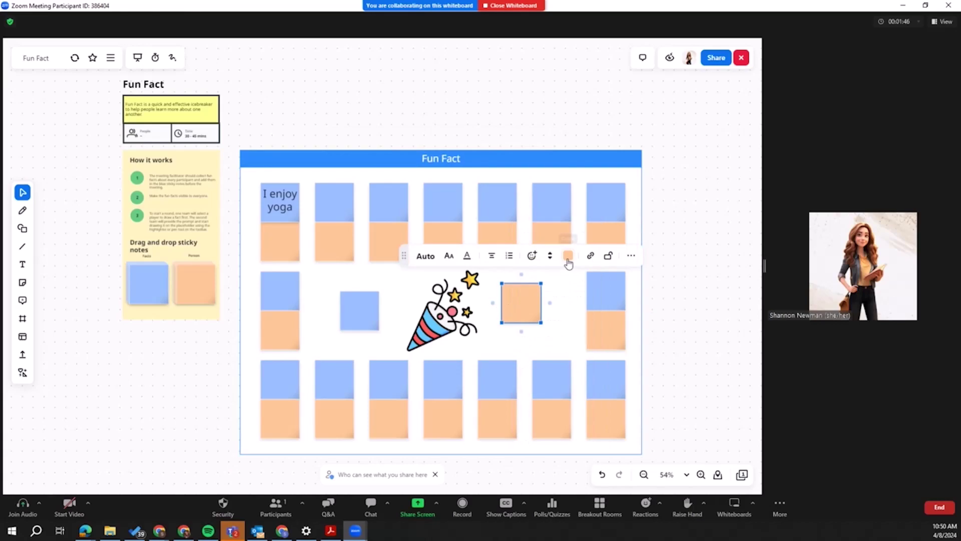
pyautogui.click(567, 257)
pyautogui.click(592, 281)
pyautogui.click(569, 258)
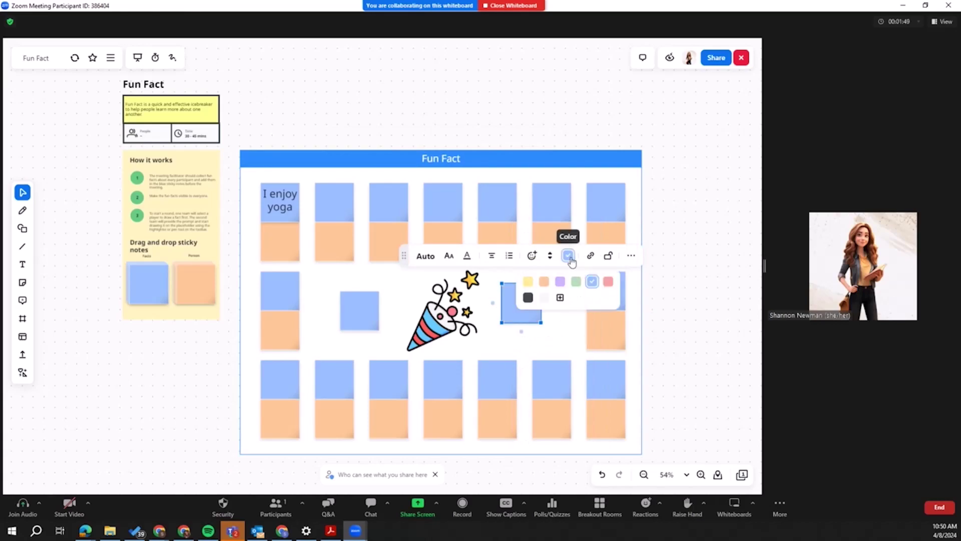
pyautogui.click(608, 282)
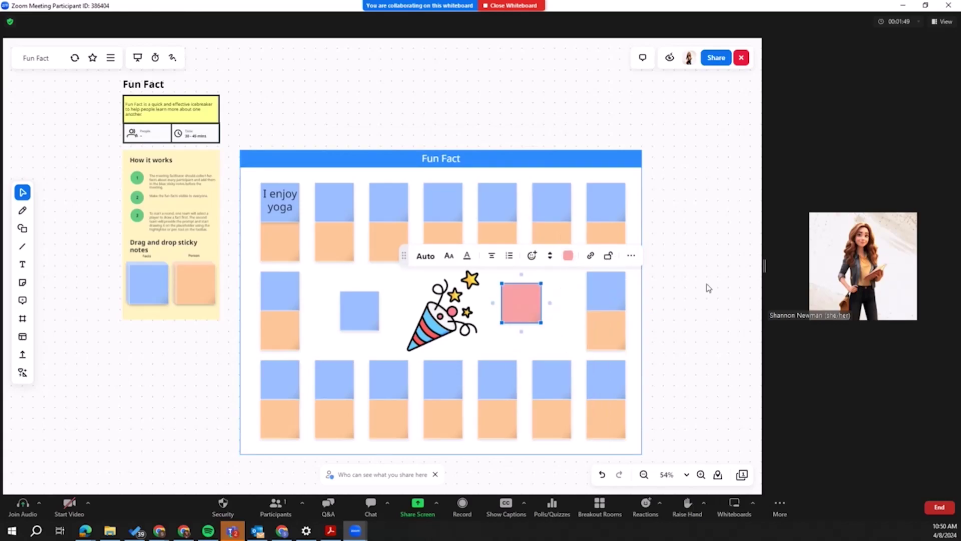
pyautogui.click(532, 255)
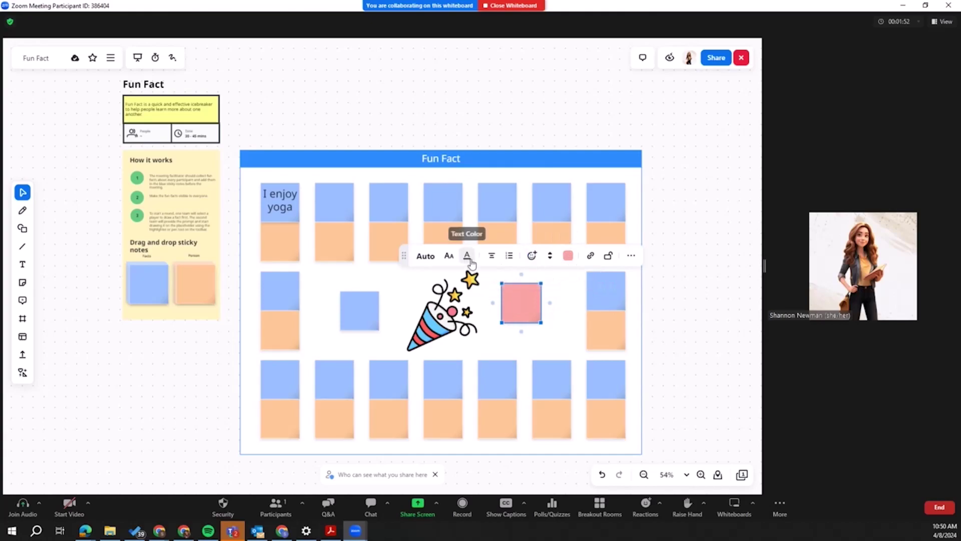
pyautogui.click(66, 384)
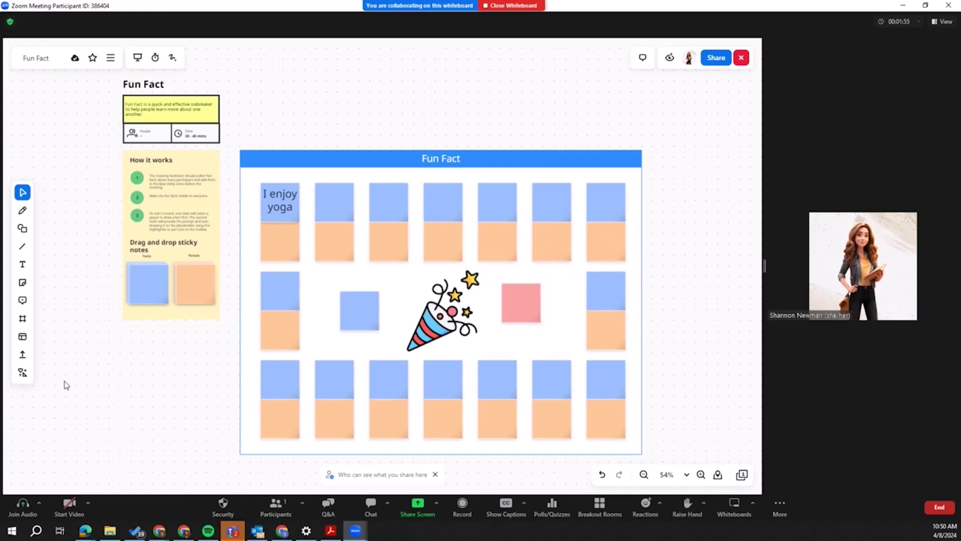
# - Add the comment "Me too!" to the "I enjoy yoga" sticky note
pyautogui.click(22, 300)
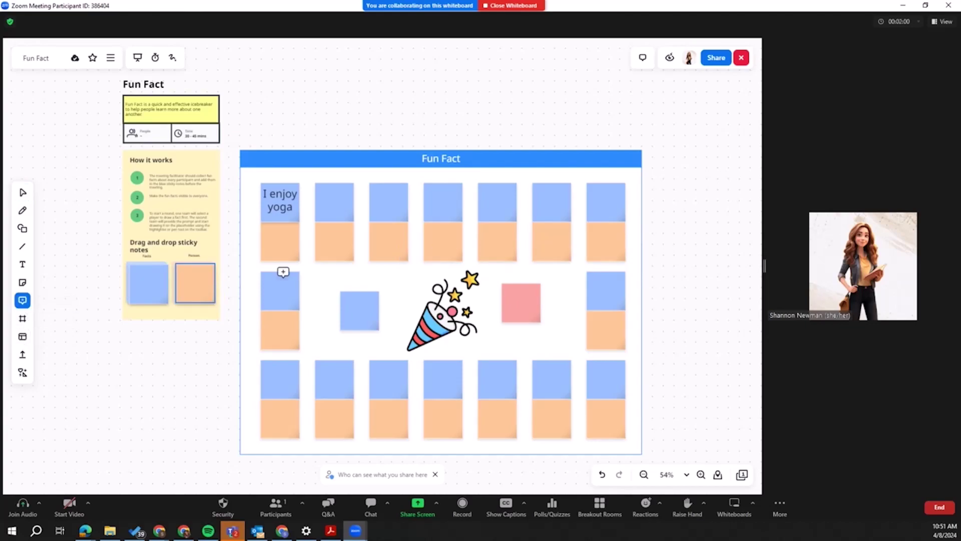
pyautogui.click(277, 197)
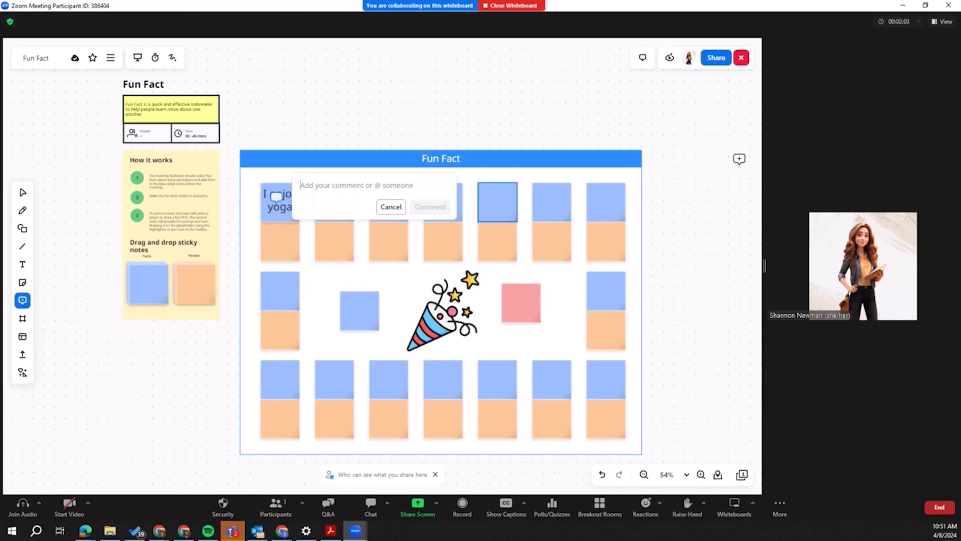
pyautogui.write('Me too!')
pyautogui.press('Return')
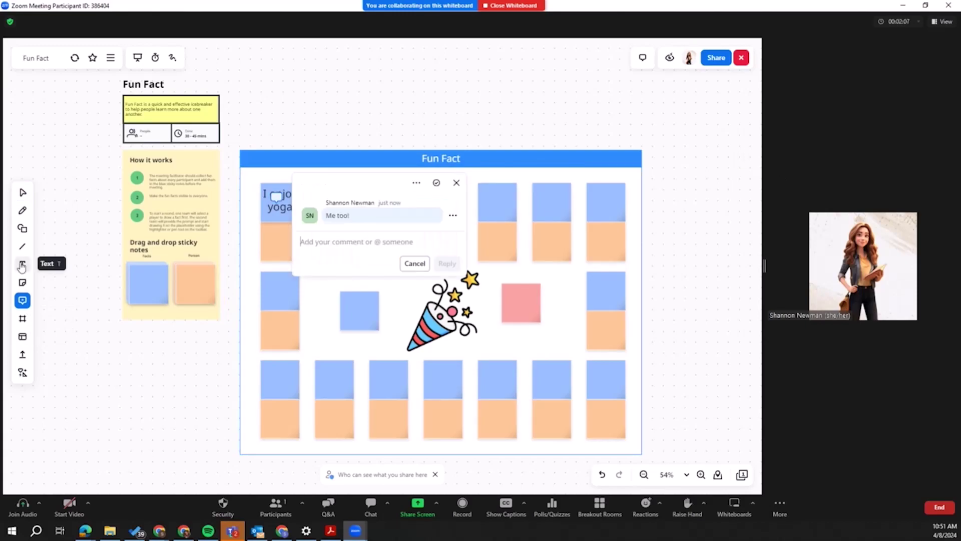
# - Draw a cloud shape below the instructions panel and a small freehand rectangle with the pen above the Fun Fact frame
pyautogui.click(22, 229)
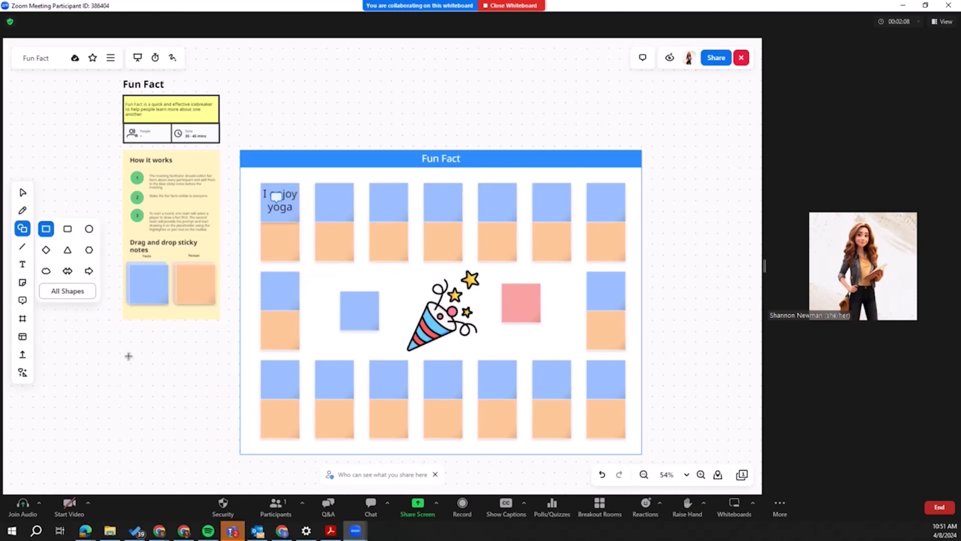
pyautogui.click(45, 271)
pyautogui.moveTo(93, 403); pyautogui.dragTo(225, 450)
pyautogui.click(22, 211)
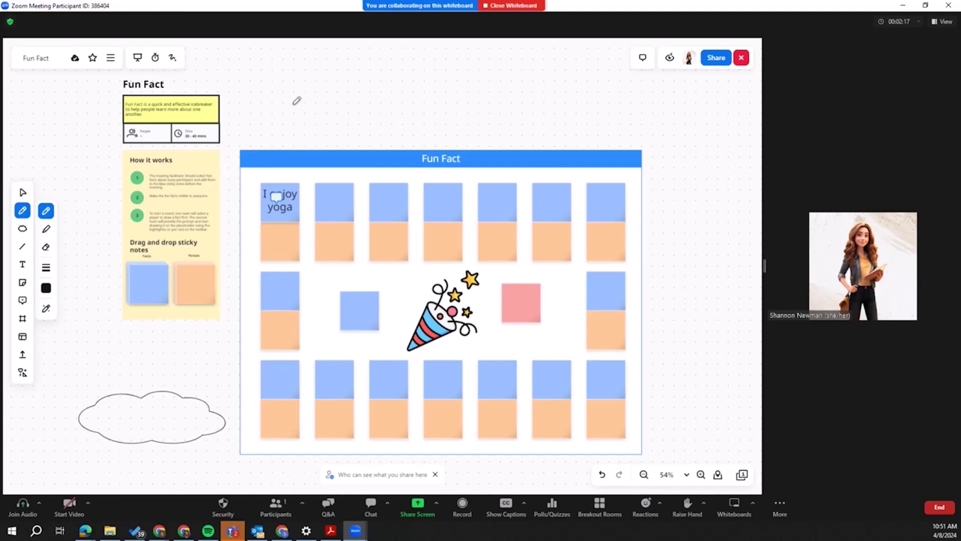
pyautogui.moveTo(293, 104)
pyautogui.mouseDown()
pyautogui.moveTo(316, 113)
pyautogui.moveTo(320, 103)
pyautogui.moveTo(293, 103)
pyautogui.mouseUp()
pyautogui.click(29, 375)
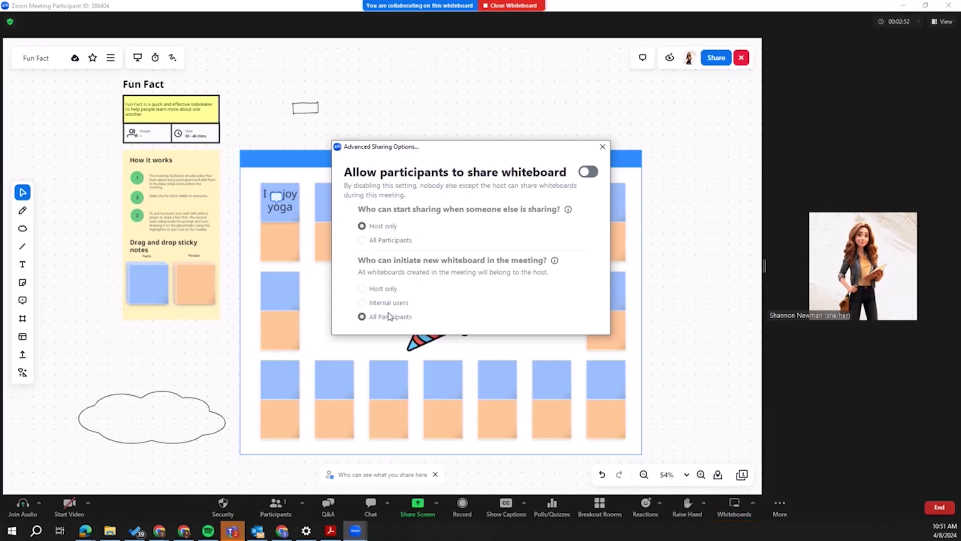
# - Dismiss the advanced sharing options, close the Fun Fact whiteboard, and create a new blank whiteboard in the meeting
pyautogui.click(602, 147)
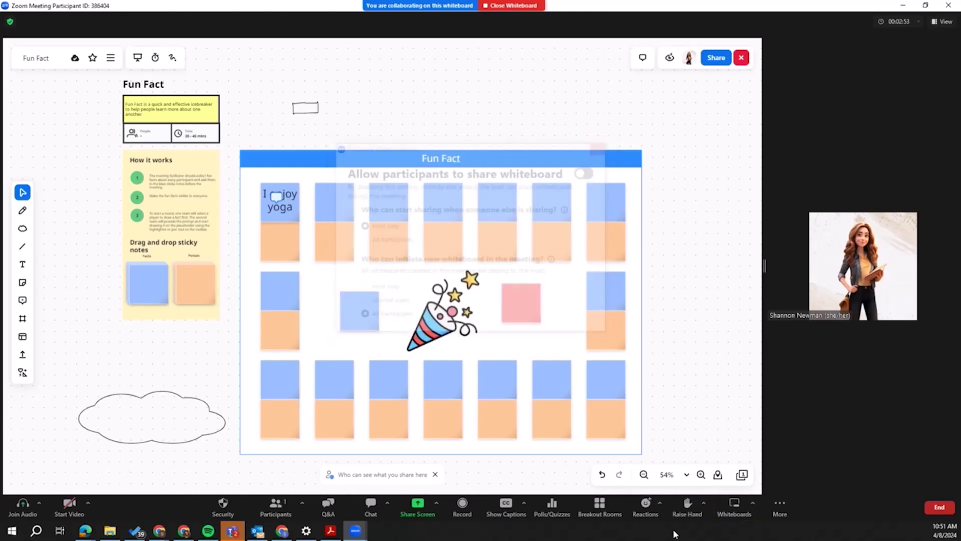
pyautogui.click(510, 6)
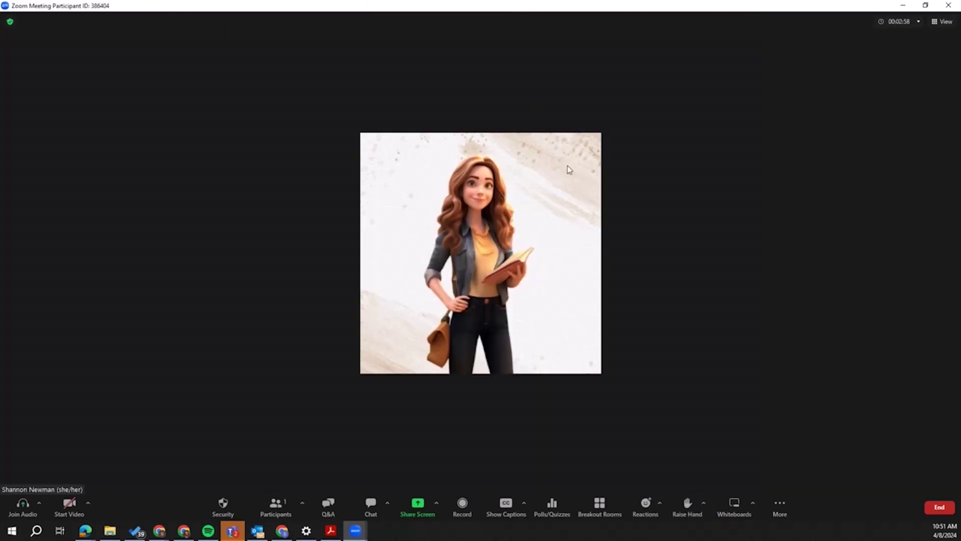
pyautogui.click(734, 504)
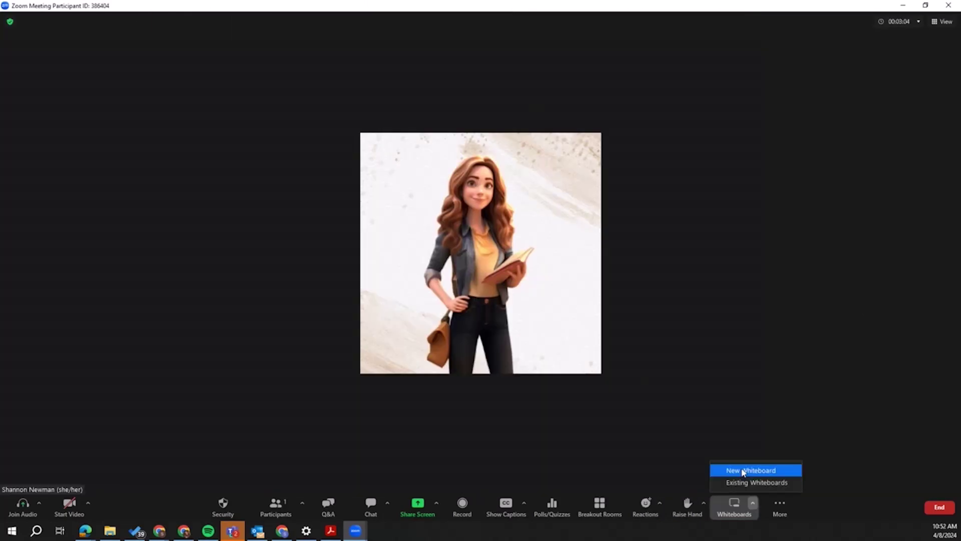
pyautogui.click(772, 470)
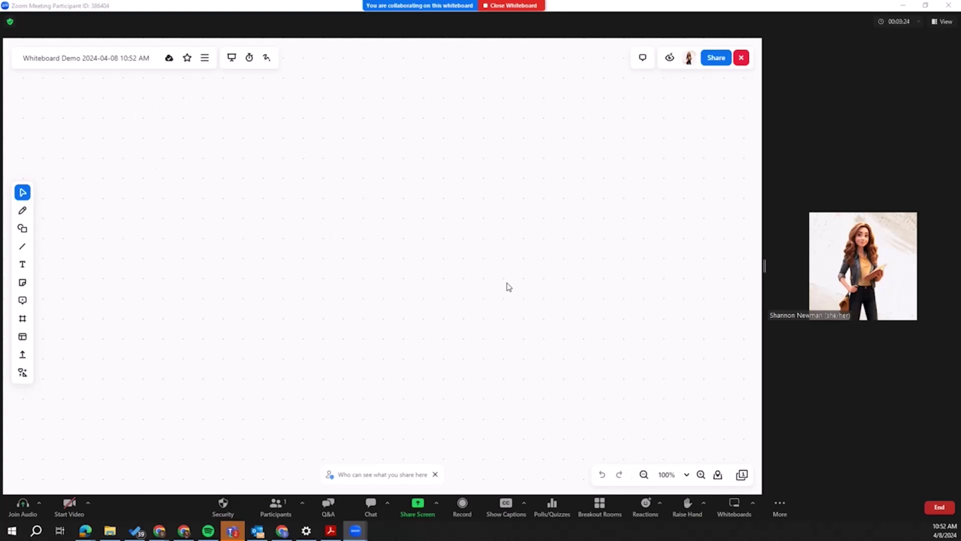
# - Insert a horizontal bar chart on the blank whiteboard
pyautogui.click(22, 372)
pyautogui.click(69, 348)
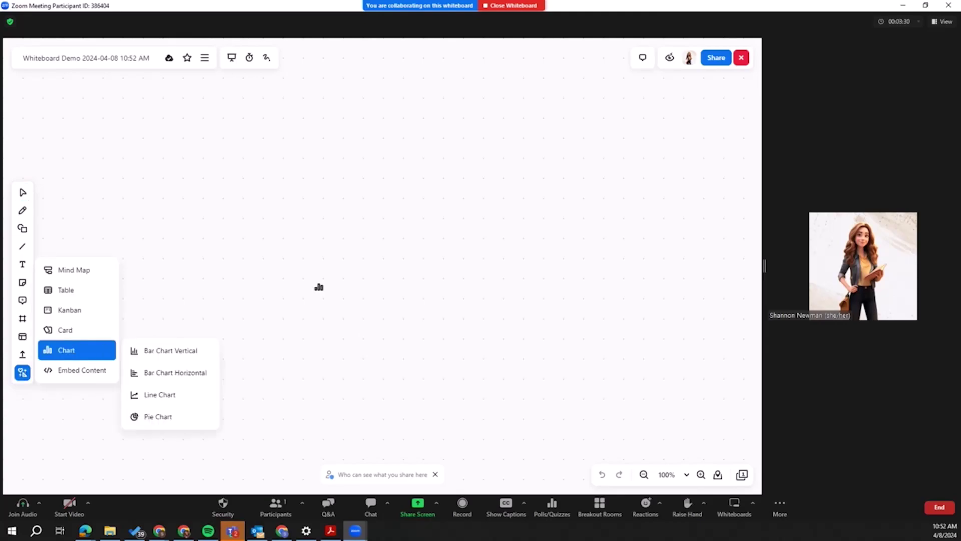
pyautogui.click(189, 369)
pyautogui.click(481, 317)
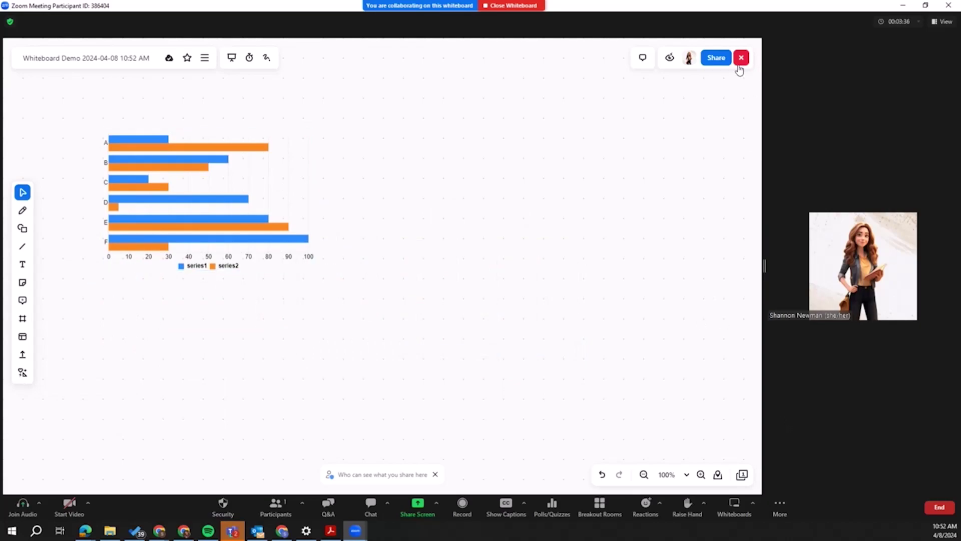
# - Review the whiteboard's sharing settings, including the link access choices, and close them without changing anything
pyautogui.click(716, 58)
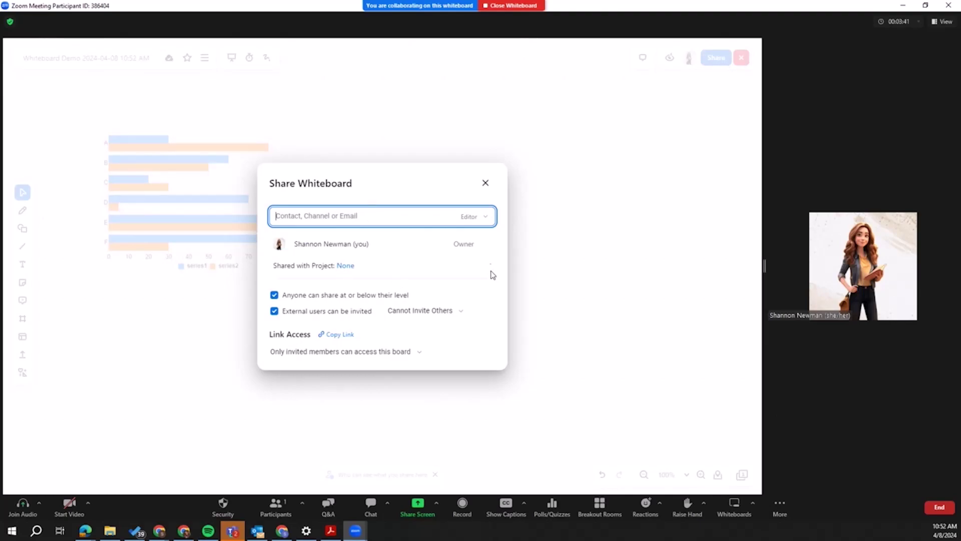
pyautogui.click(347, 354)
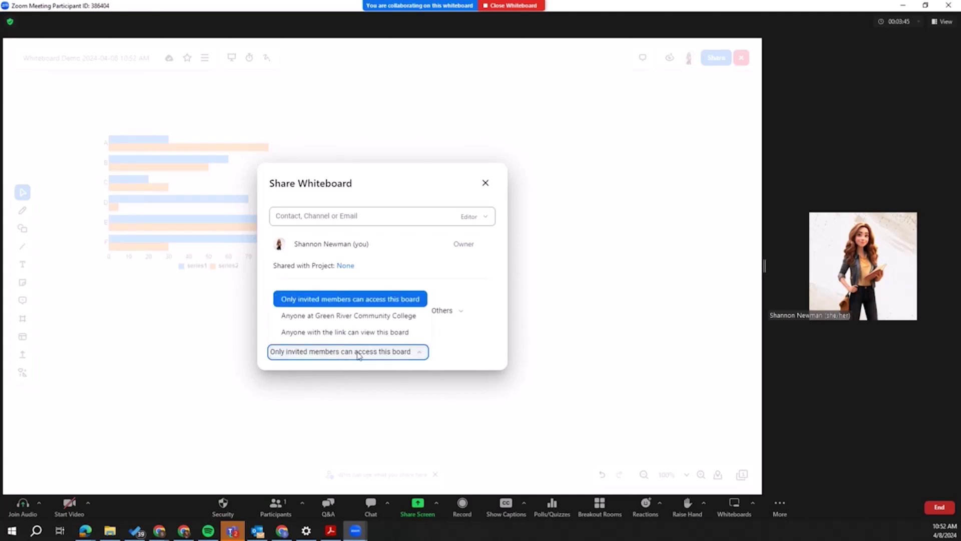
pyautogui.click(486, 184)
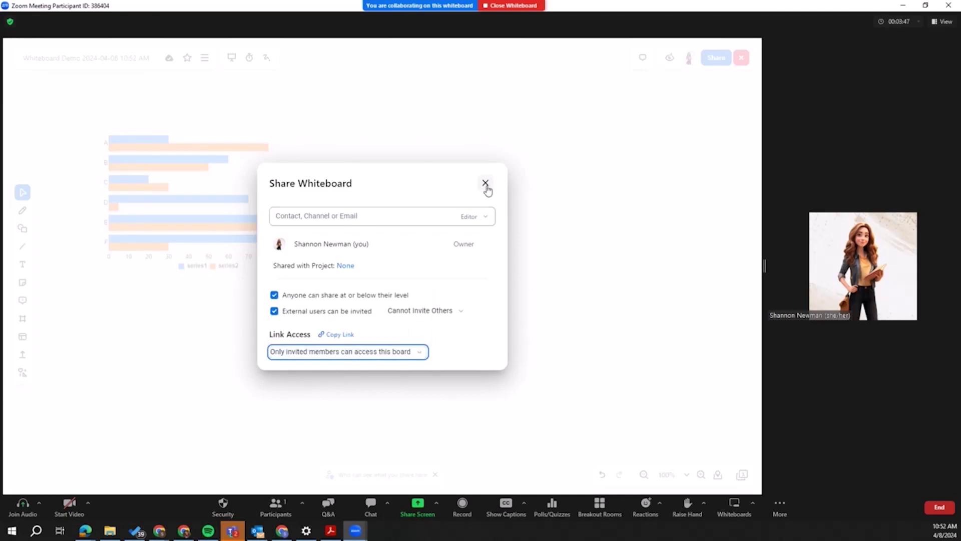
pyautogui.click(483, 183)
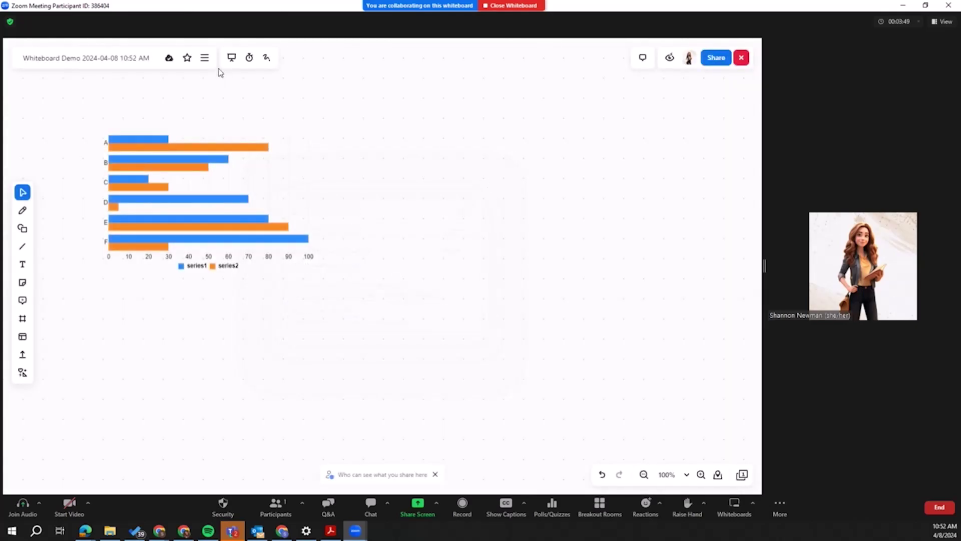
# - Close the shared whiteboard and end the meeting for all participants
pyautogui.click(486, 7)
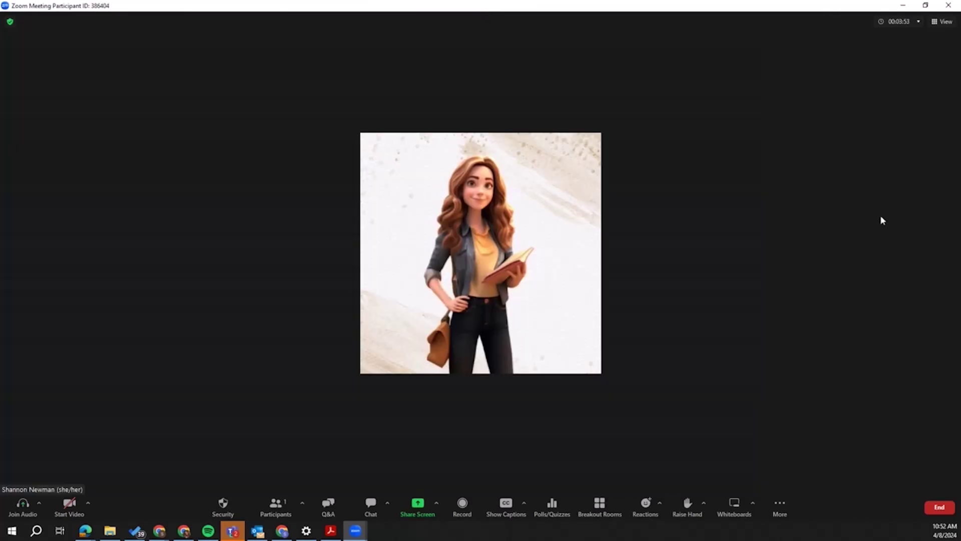
pyautogui.click(934, 507)
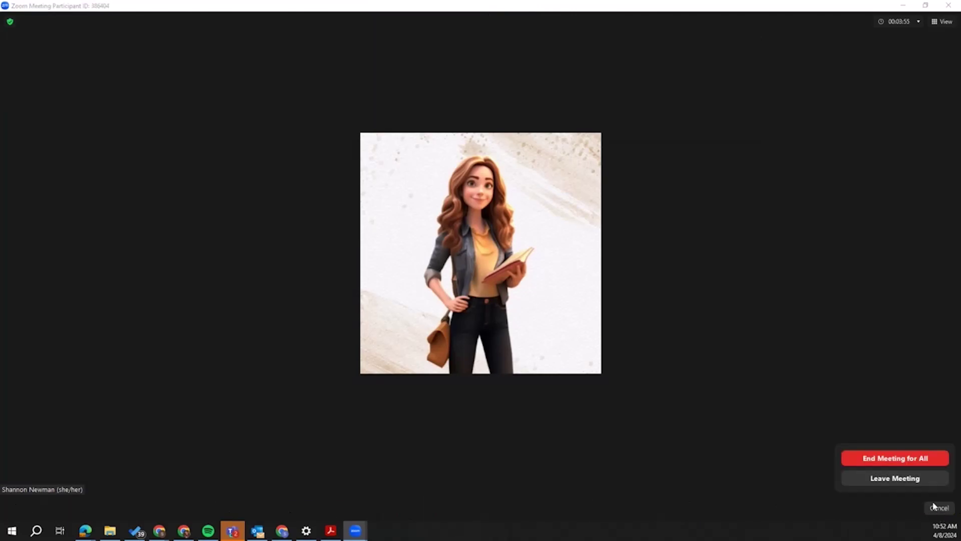
pyautogui.click(895, 458)
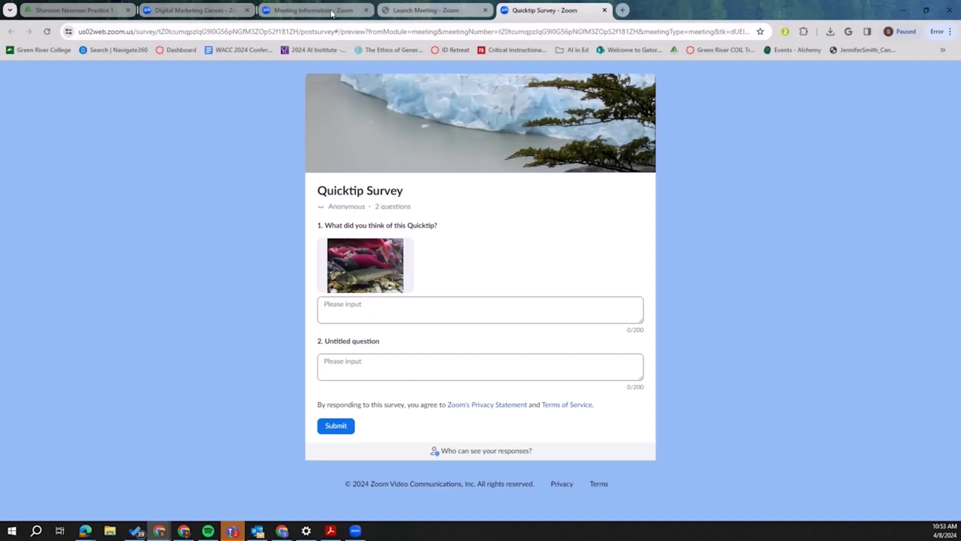
# - Switch to the Zoom web portal in the browser and show the recent whiteboards as a grid of thumbnails
pyautogui.click(332, 11)
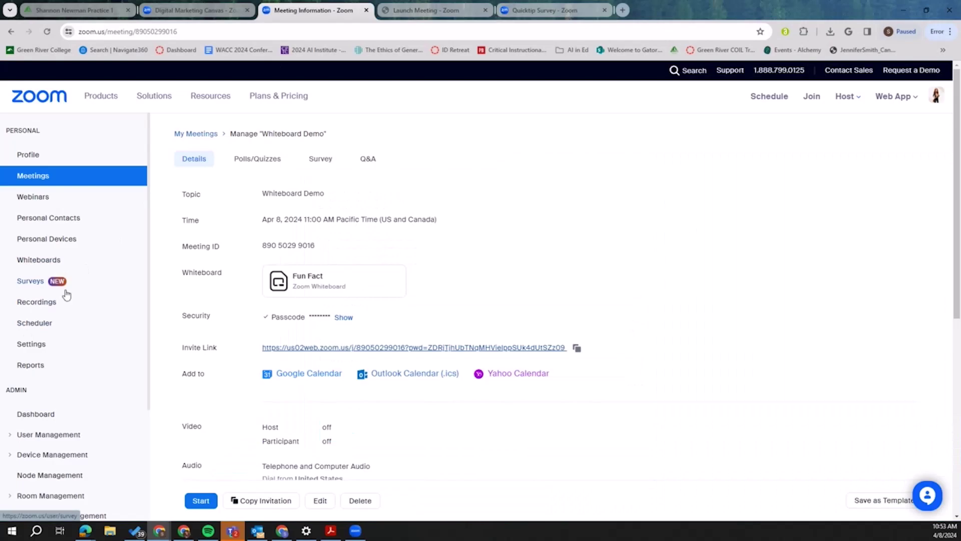
pyautogui.click(55, 259)
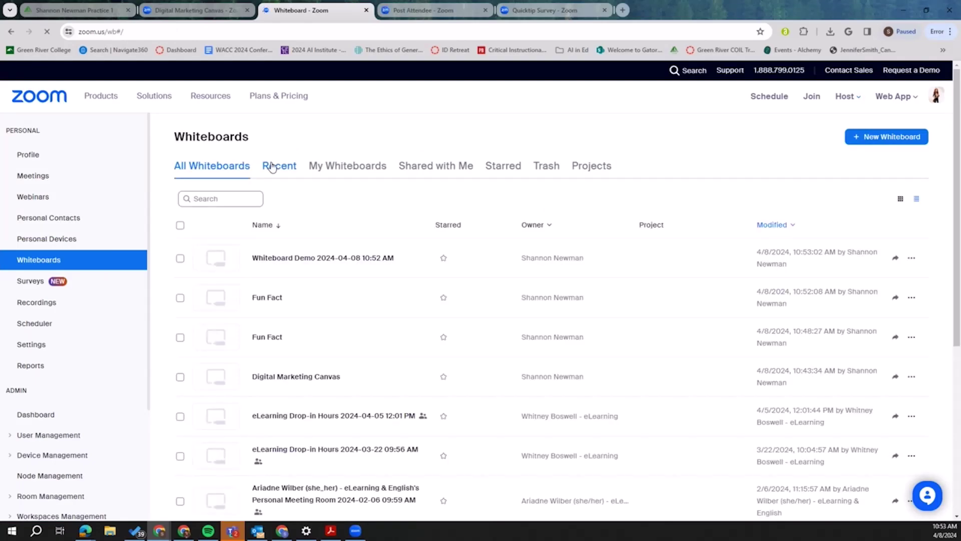
pyautogui.click(271, 167)
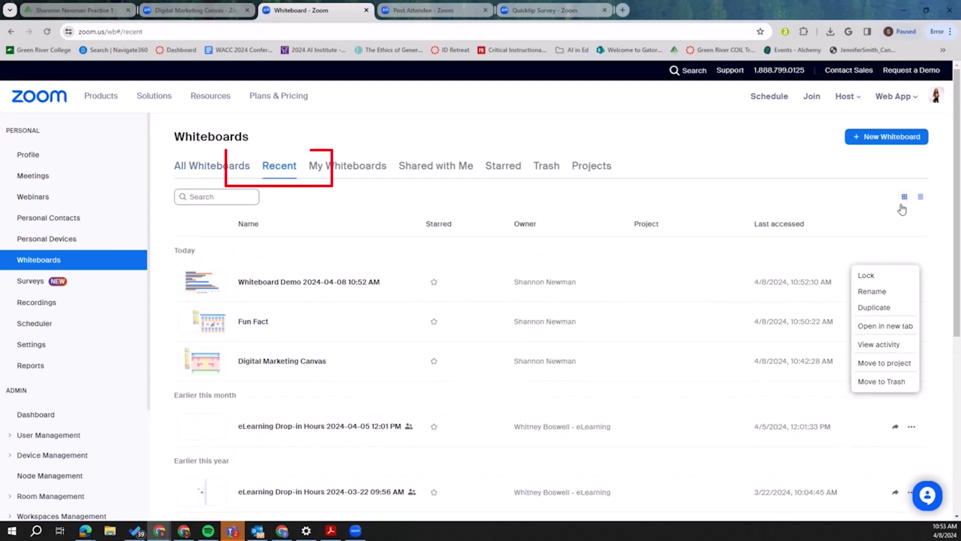
pyautogui.click(902, 203)
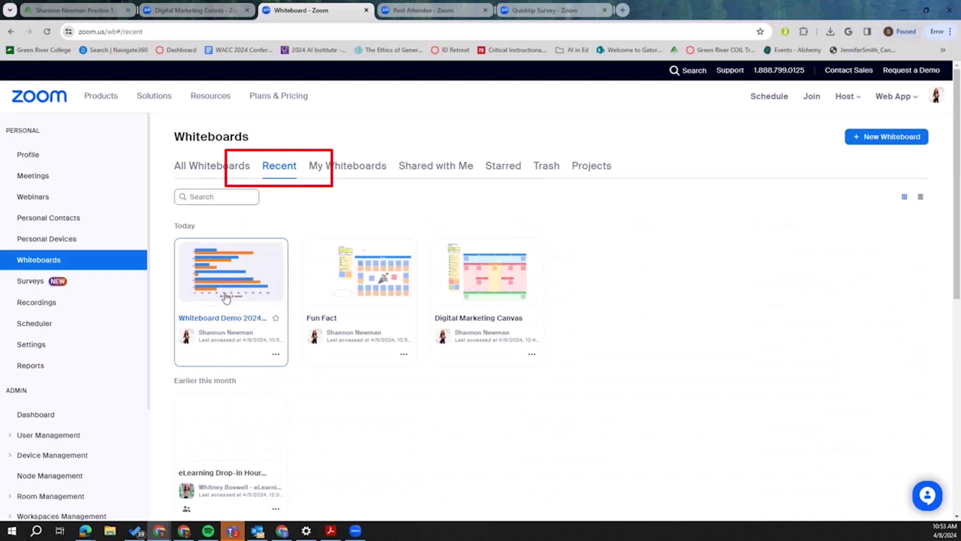
# - Look at the sharing settings of the Whiteboard Demo board with the bar chart and close them
pyautogui.click(277, 354)
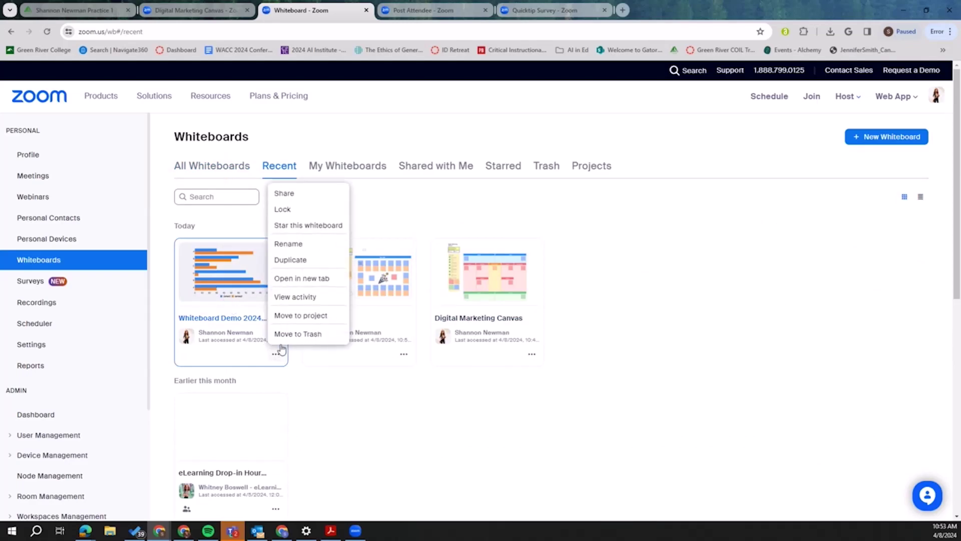
pyautogui.click(291, 194)
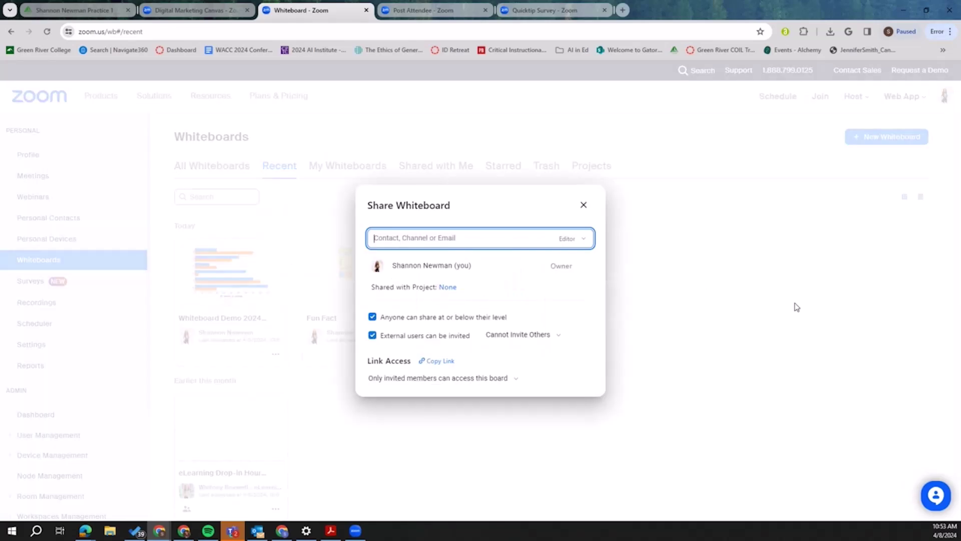
pyautogui.click(583, 205)
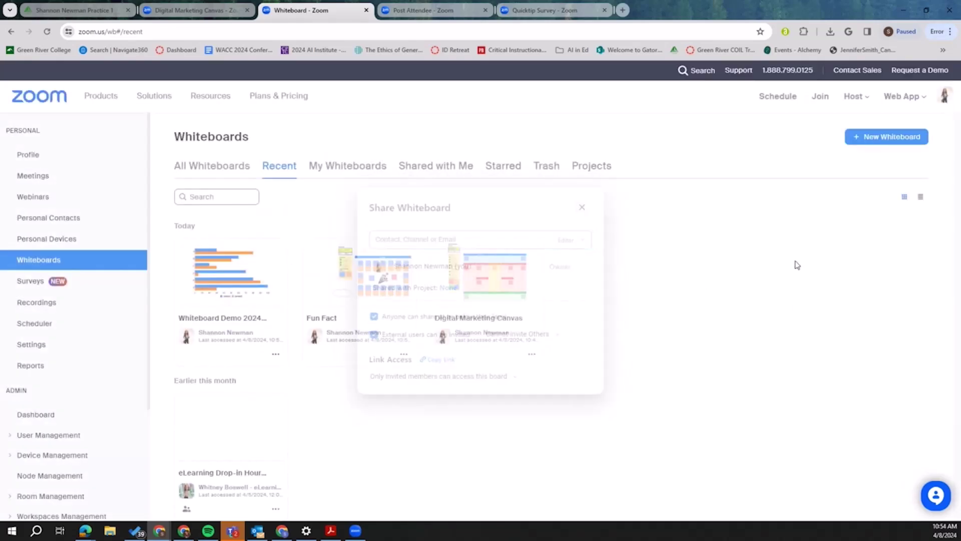